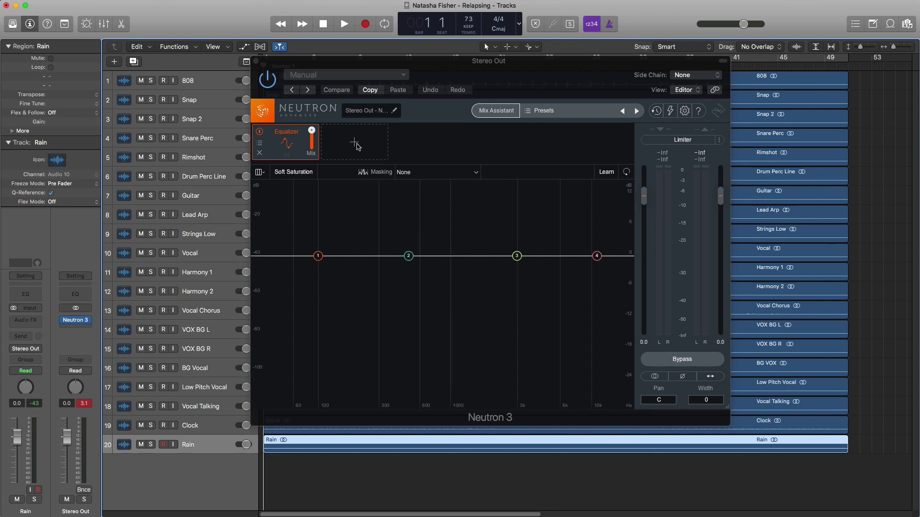
Add a Sculptor module after the Equalizer and show its Guitar targets.
left_click(356, 144)
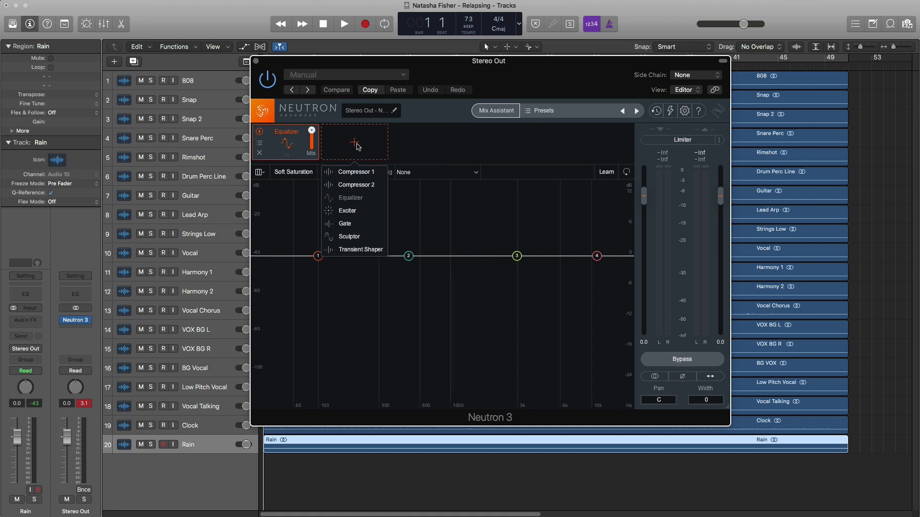
left_click(351, 237)
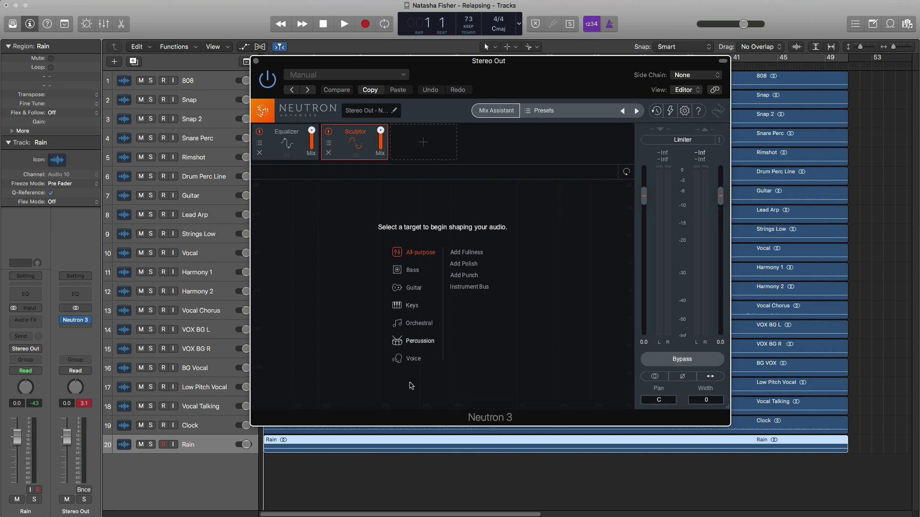
left_click(413, 287)
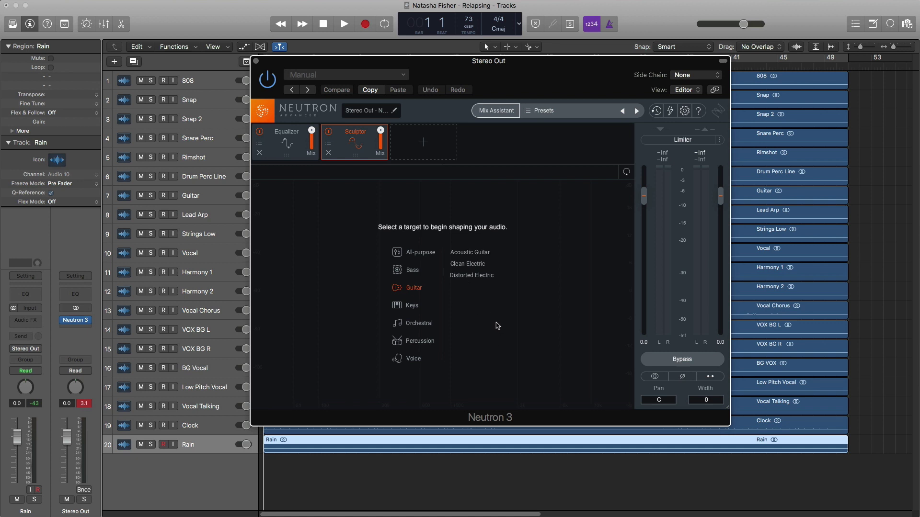
Open Mix Assistant and compare its Track Enhance and Balance modes, ending on Balance.
left_click(507, 115)
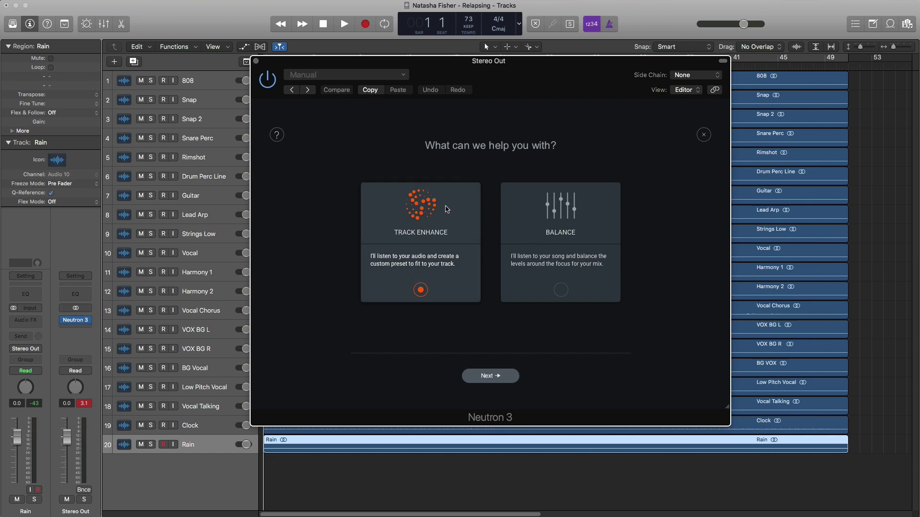
left_click(522, 231)
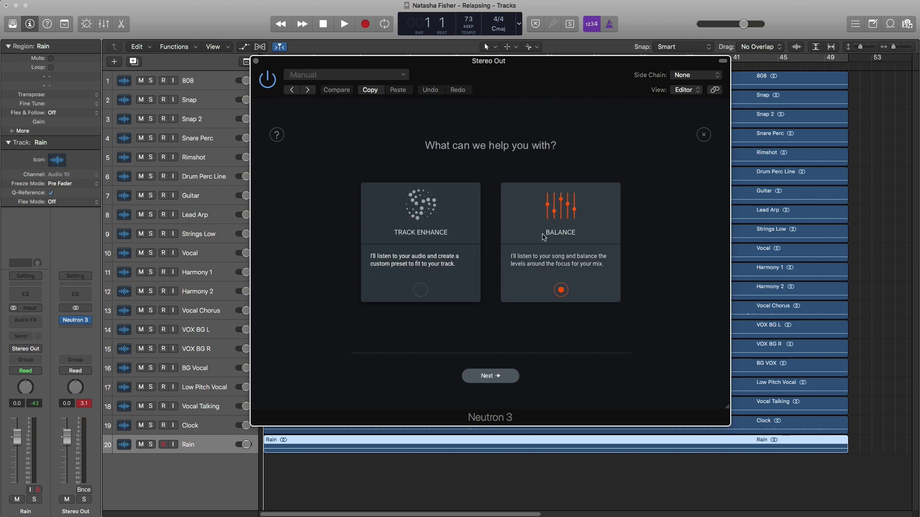
left_click(418, 241)
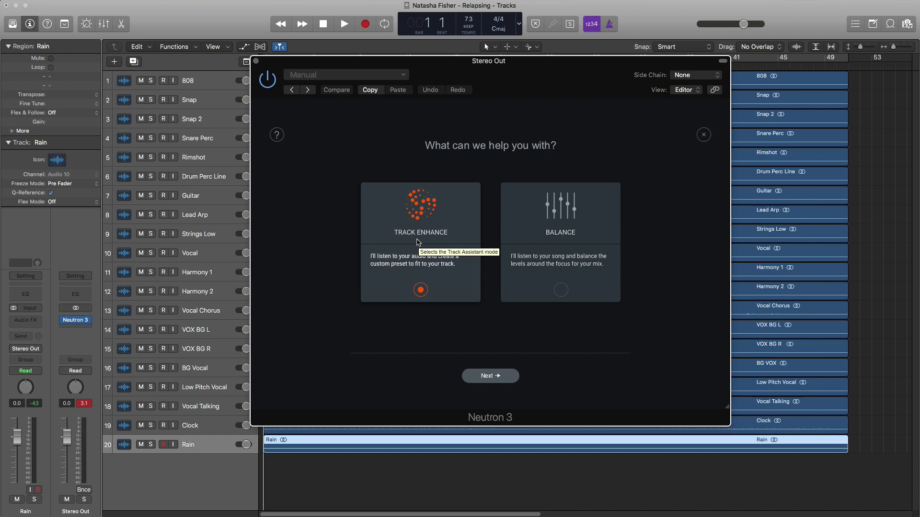
left_click(575, 246)
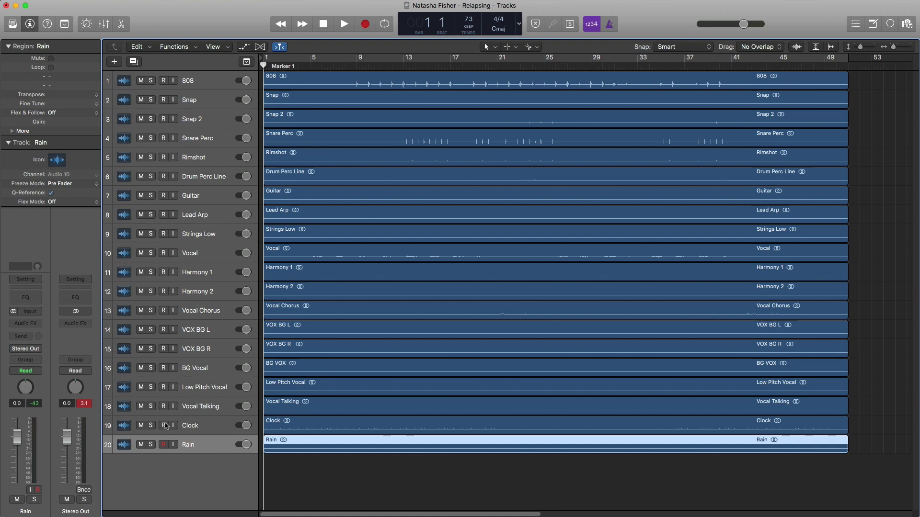
Show the mixer and insert a stereo Relay plug-in on every channel from 808 through Rain.
key("x")
key("x")
key("x")
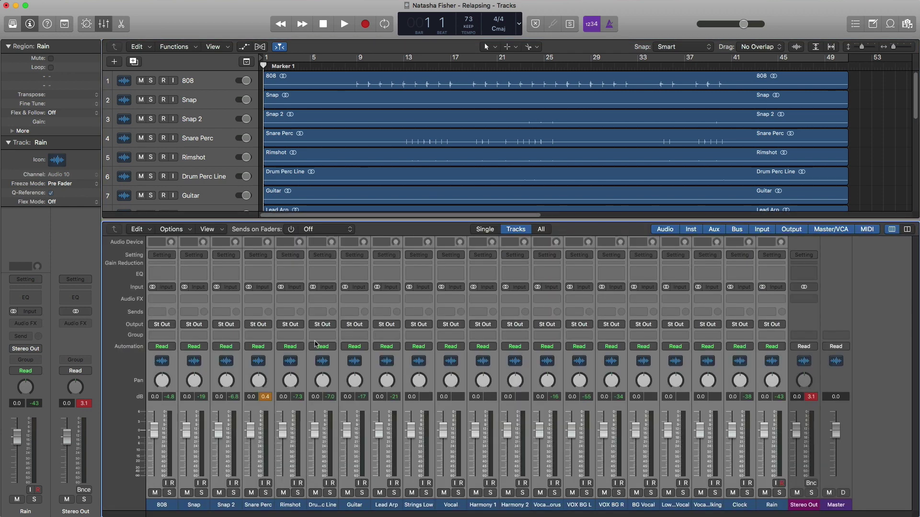
left_click(766, 505)
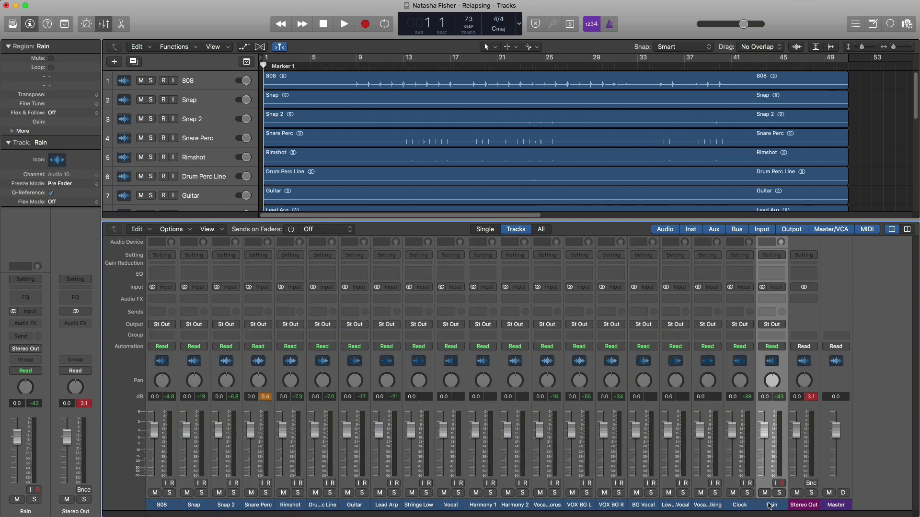
left_click(162, 506, "shift")
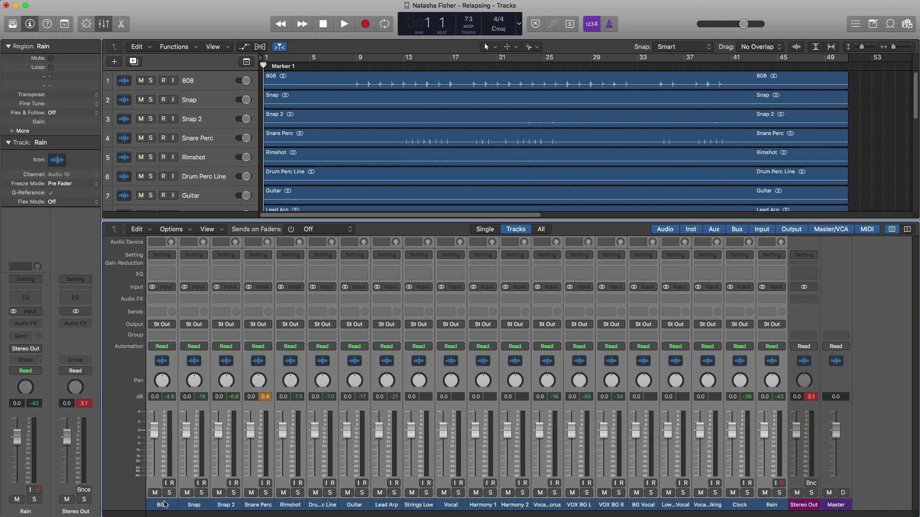
left_click(162, 299)
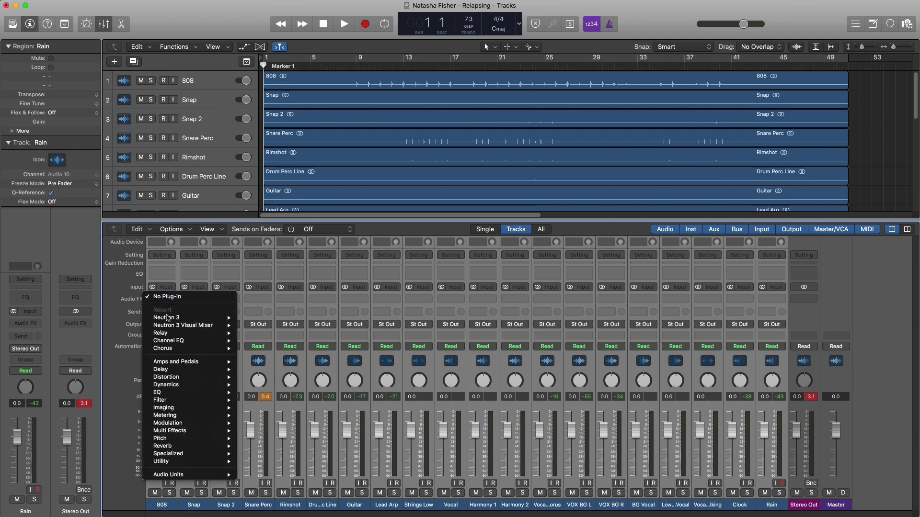
mouse_move(192, 334)
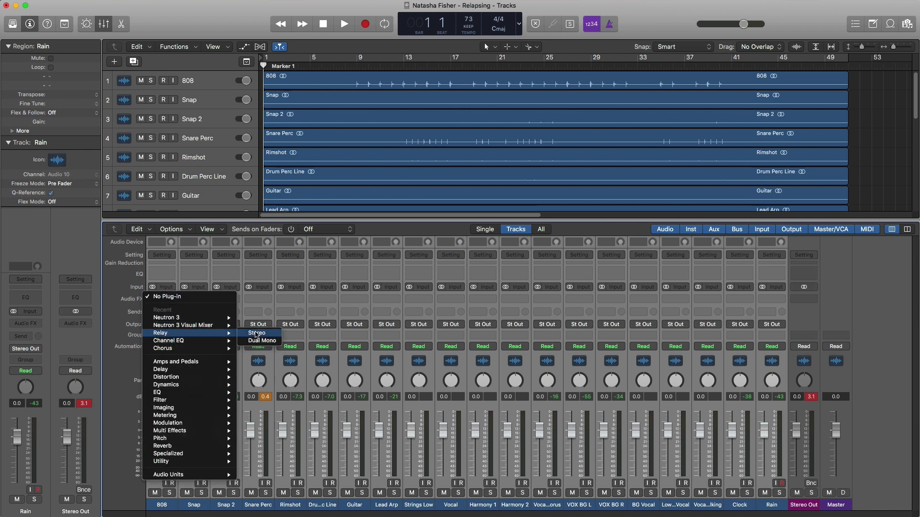
left_click(256, 334)
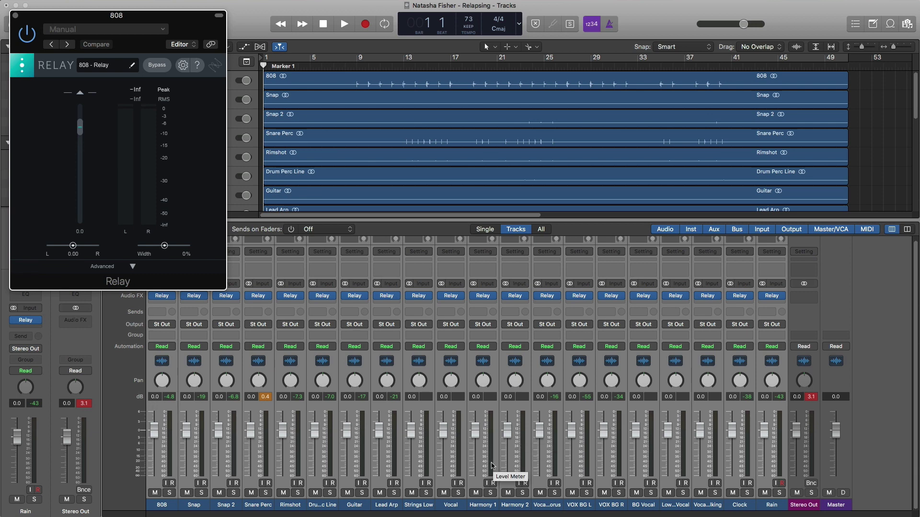
left_click(16, 16)
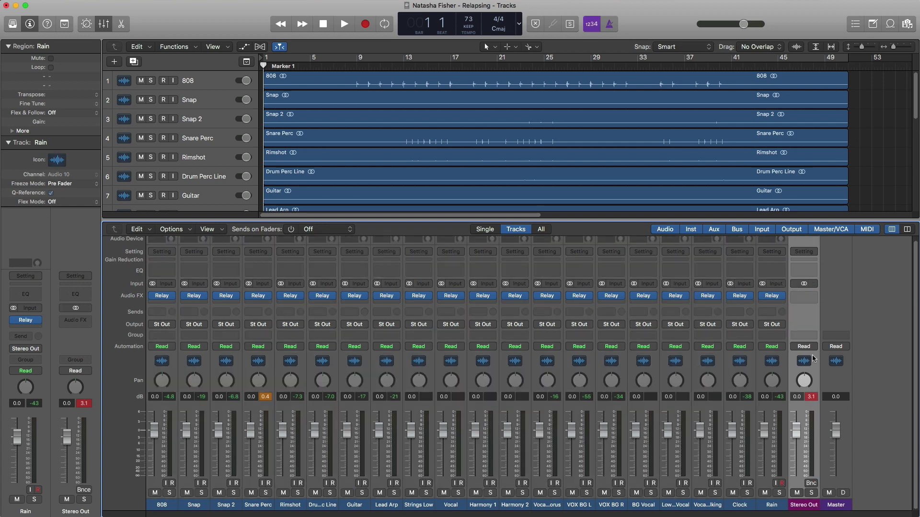
Insert the stereo Neutron 3 Visual Mixer on the Stereo Out channel and enlarge its window.
left_click(806, 296)
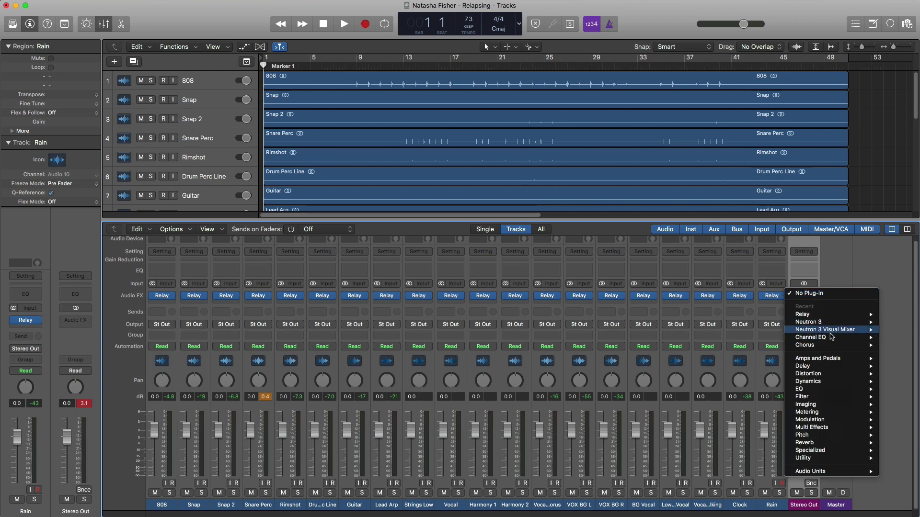
mouse_move(833, 330)
left_click(890, 330)
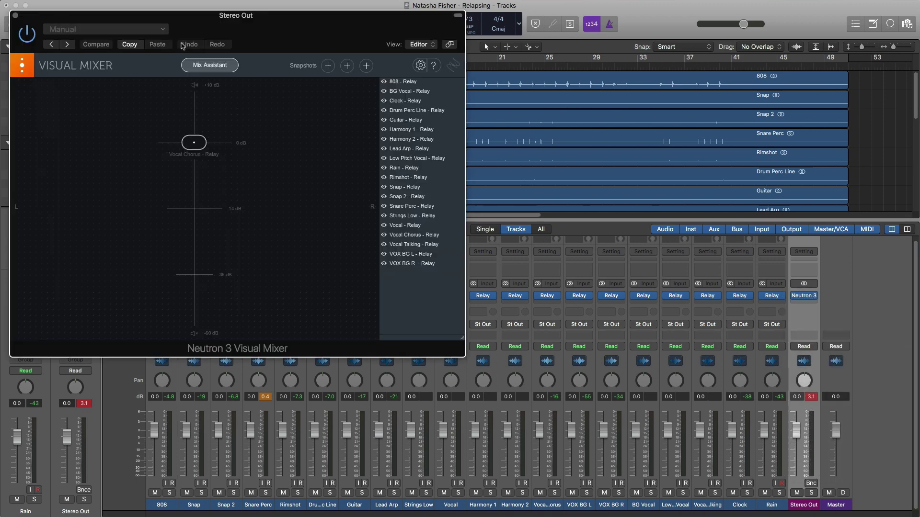
left_click_drag(268, 30, 418, 23)
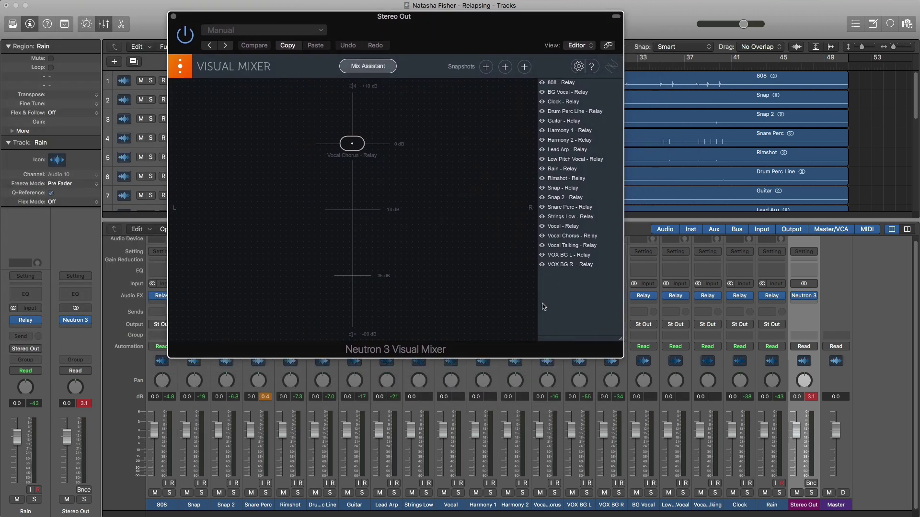
left_click_drag(620, 339, 786, 454)
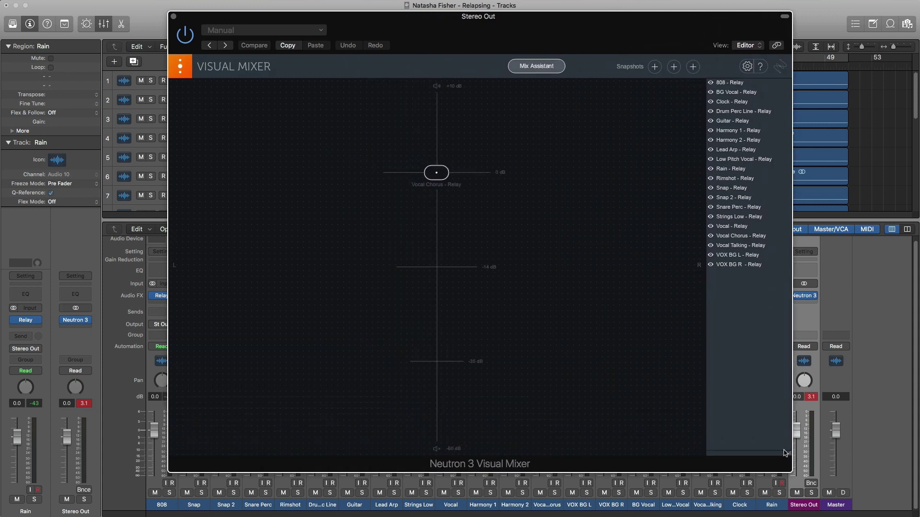
Try lowering the Vocal - Relay node and panning it right in Visual Mixer, and reset it.
left_click(730, 228)
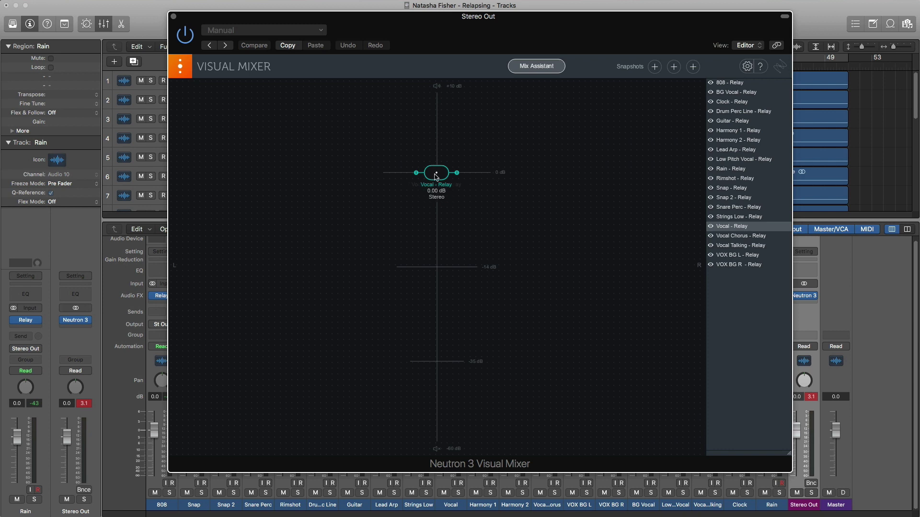
left_click_drag(436, 176, 472, 247)
double_click(472, 244)
Start Mix Assistant with Vocal - Relay as the mix focus and begin listening.
left_click(526, 72)
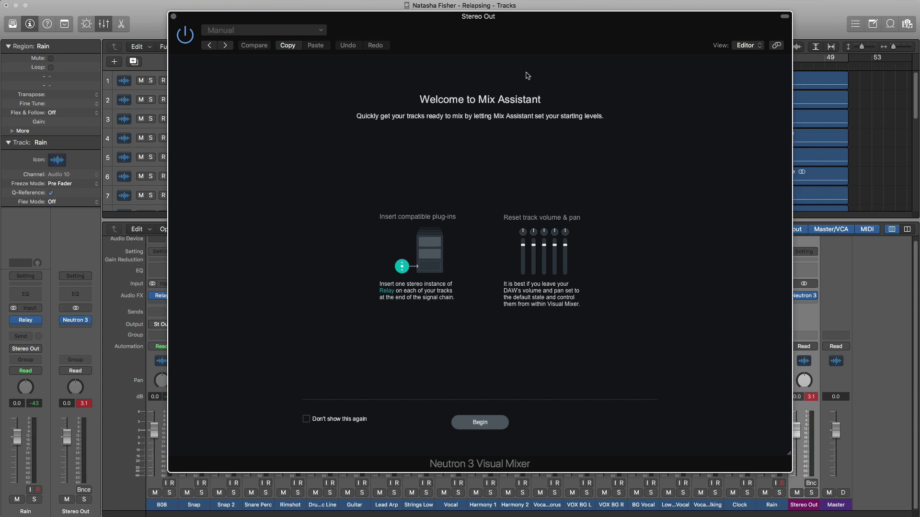
left_click(481, 422)
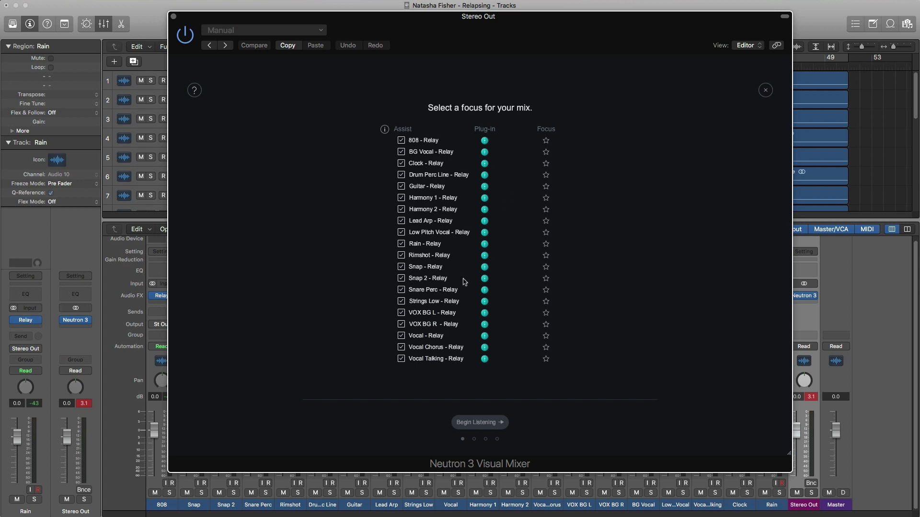
left_click(545, 336)
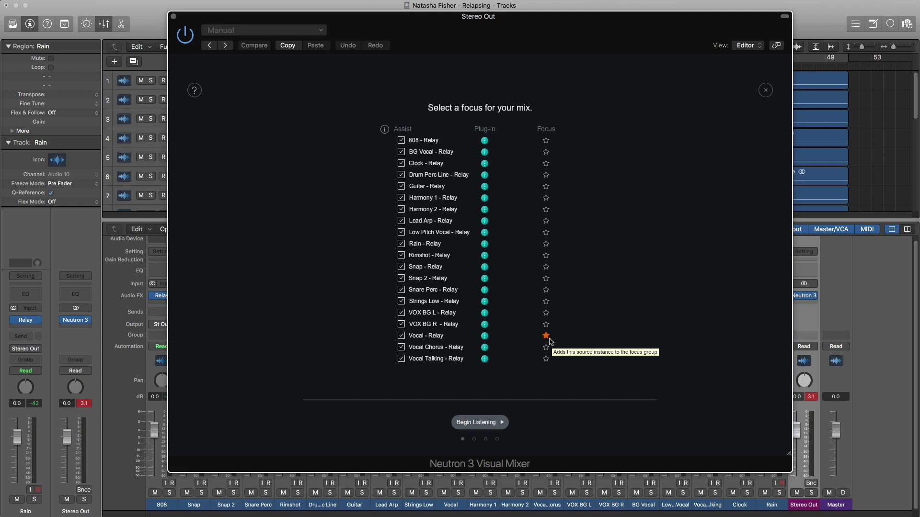
left_click(471, 422)
Play the song from start to finish so Mix Assistant can analyze it, and go to the results.
left_click_drag(490, 32, 549, 188)
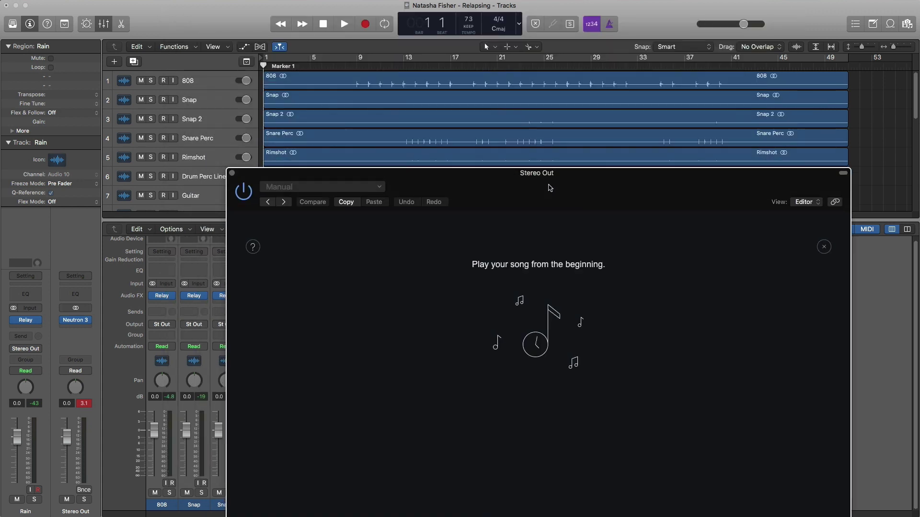
key("space")
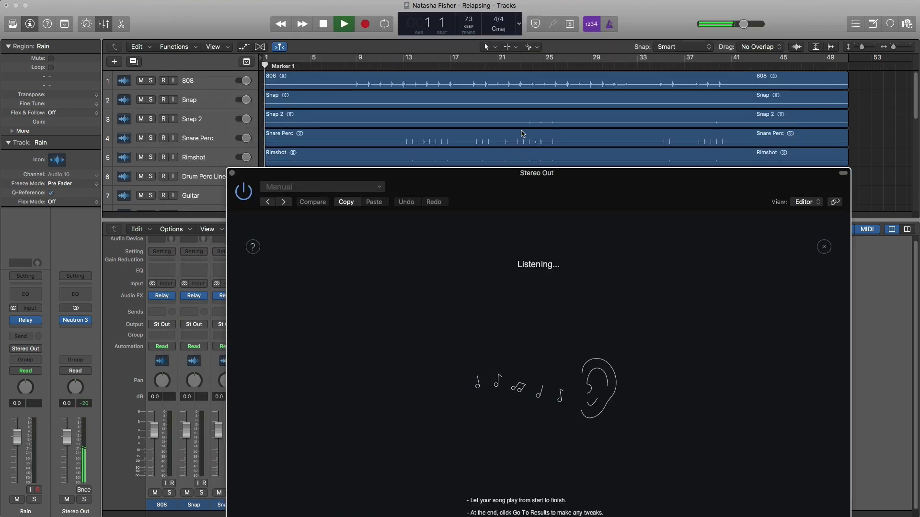
left_click_drag(551, 200, 514, 46)
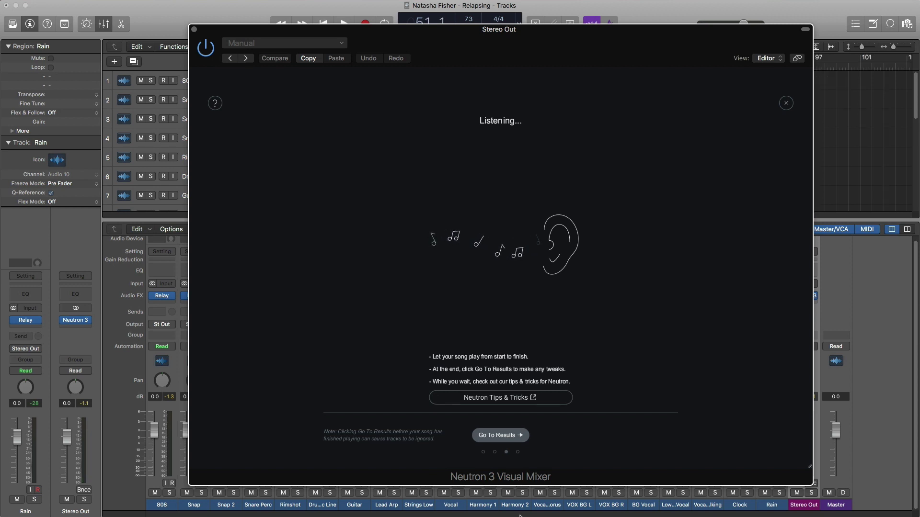
left_click(501, 437)
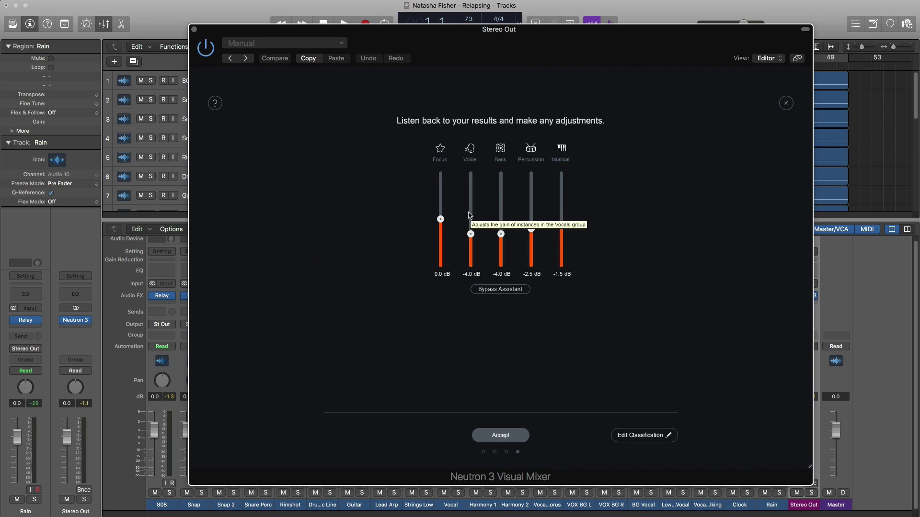
Play back the song and compare the mix with Mix Assistant bypassed and active several times.
key("space")
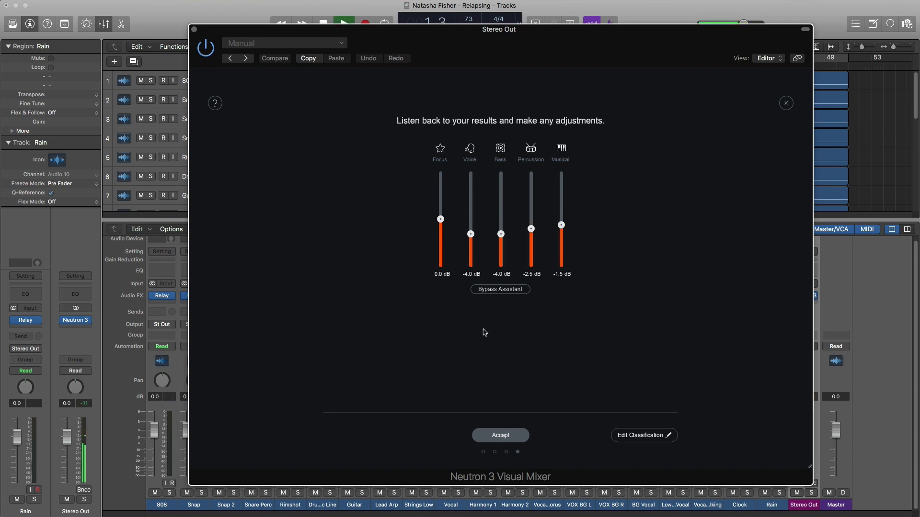
left_click(503, 292)
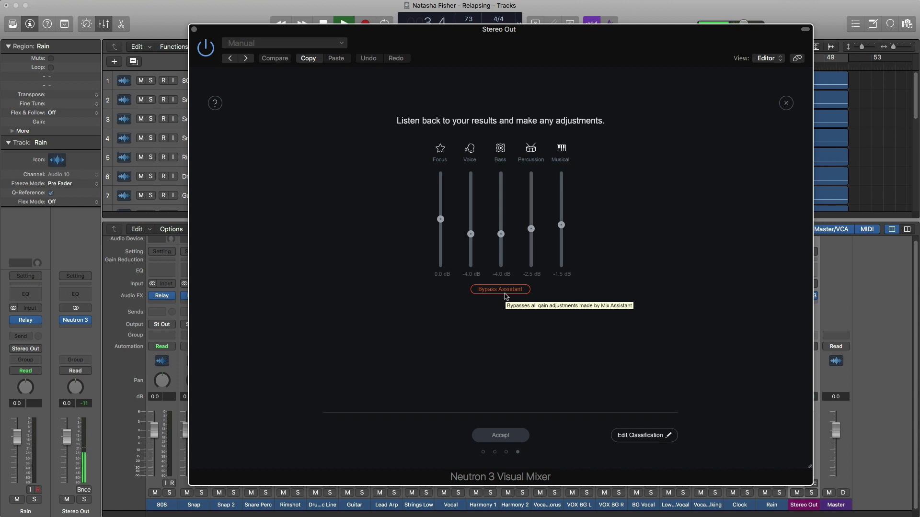
left_click(504, 292)
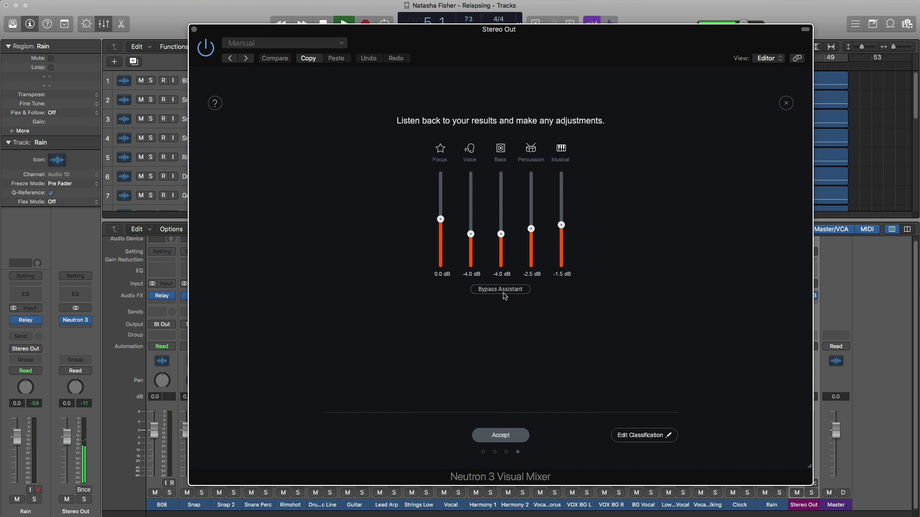
left_click(504, 292)
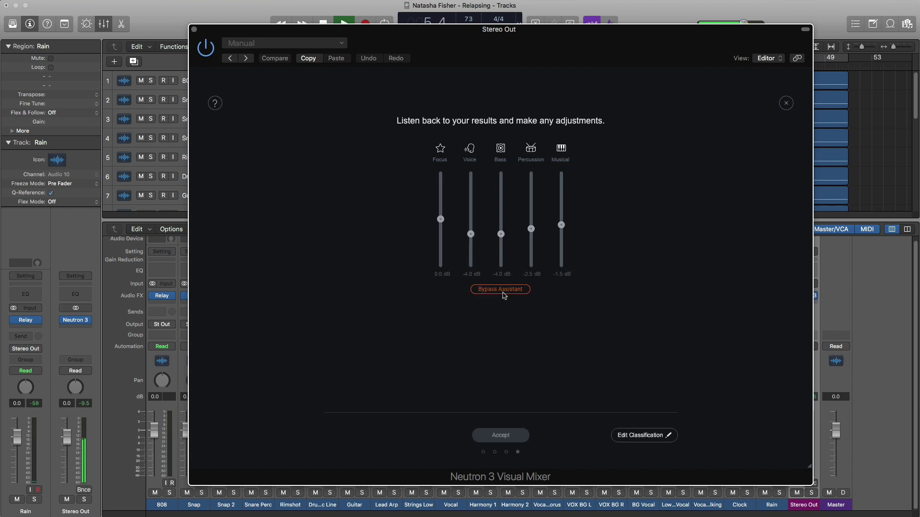
left_click(504, 294)
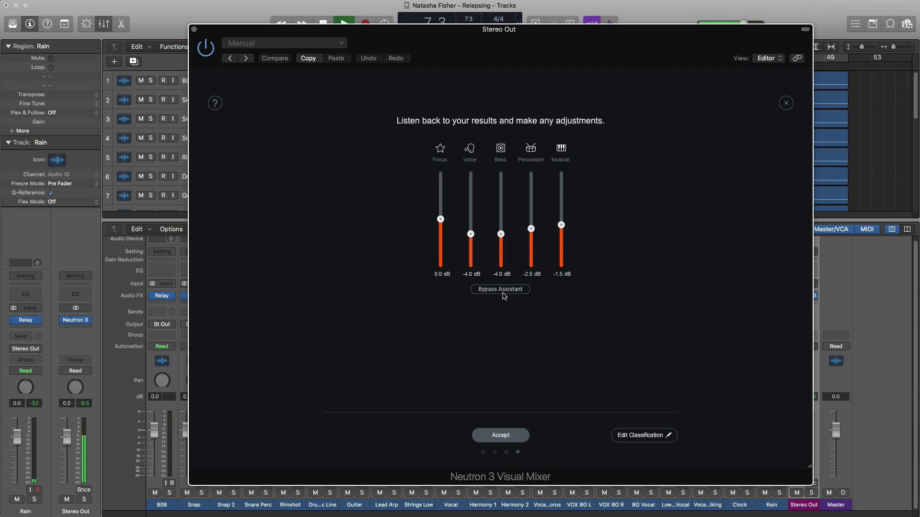
left_click(504, 293)
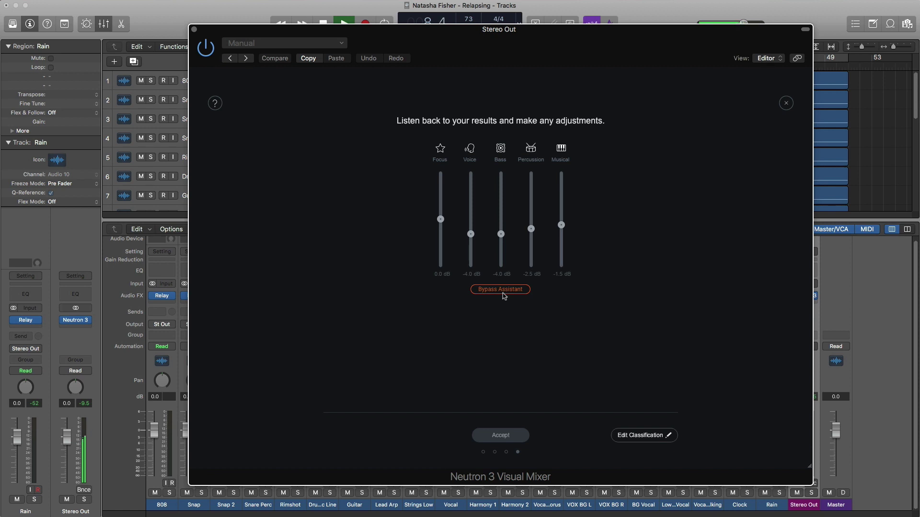
left_click(504, 293)
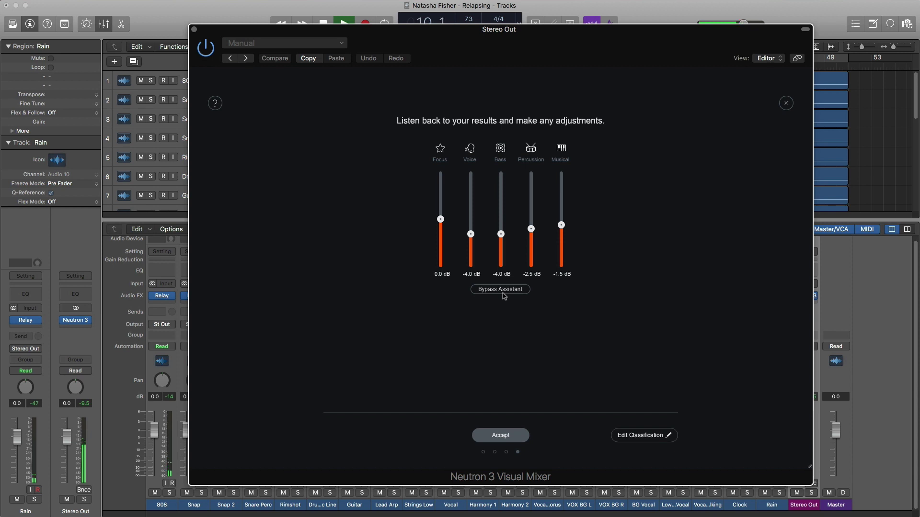
key("space")
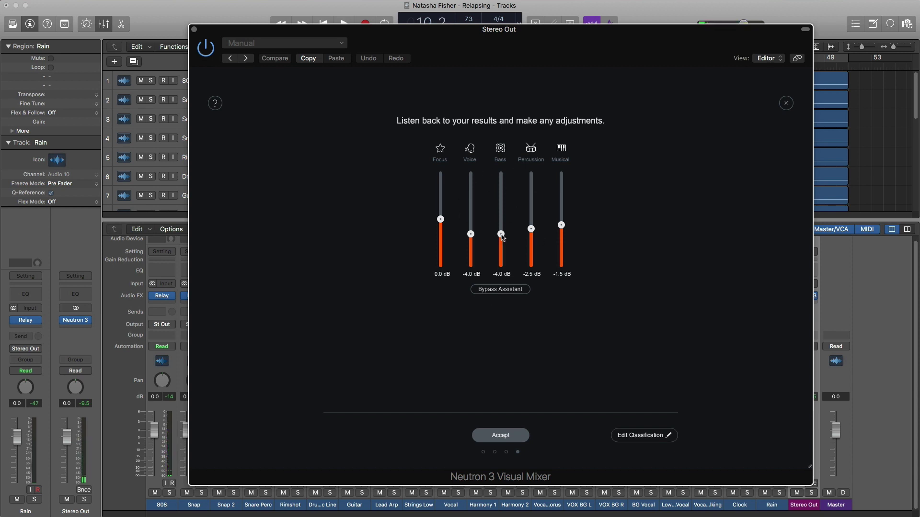
Raise the Bass group's gain to 4.0 dB in the Mix Assistant results and play the song.
left_click_drag(502, 235, 503, 207)
key("space")
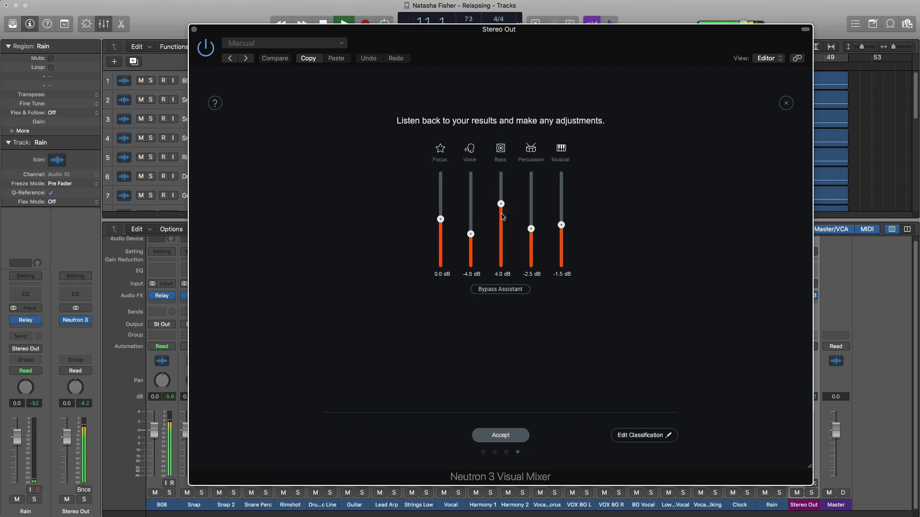
Compare the mix with Mix Assistant bypassed once more and stop playback.
left_click(498, 292)
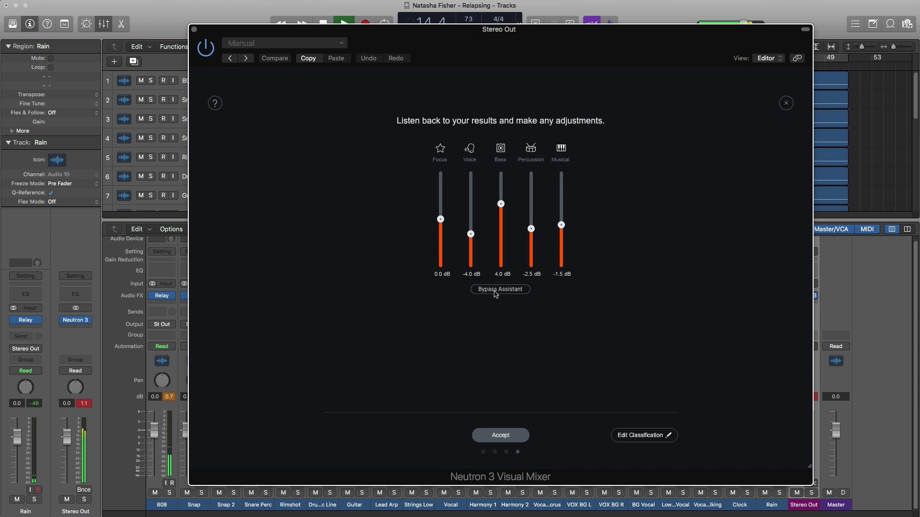
key("space")
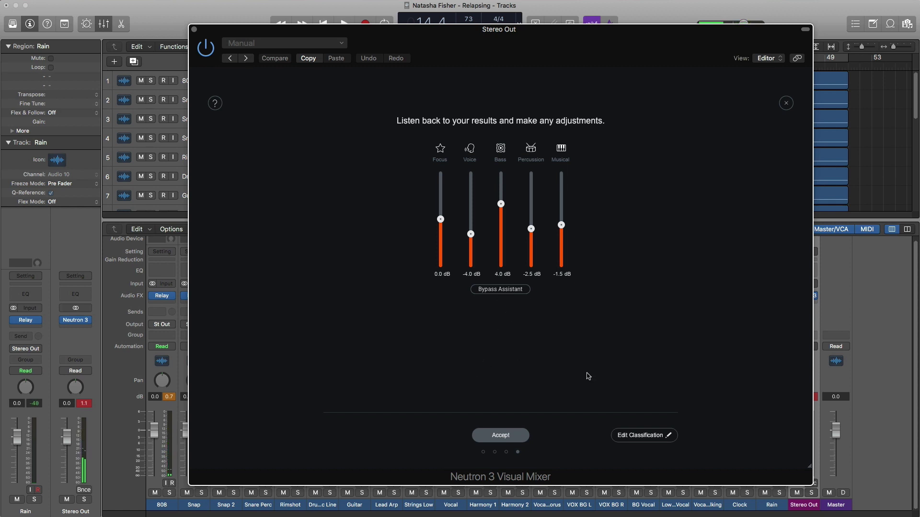
Reclassify Snap, Snap 2 and Snare Perc as Percussion and VOX BG L as Voice in the Mix Assistant classification.
left_click(640, 437)
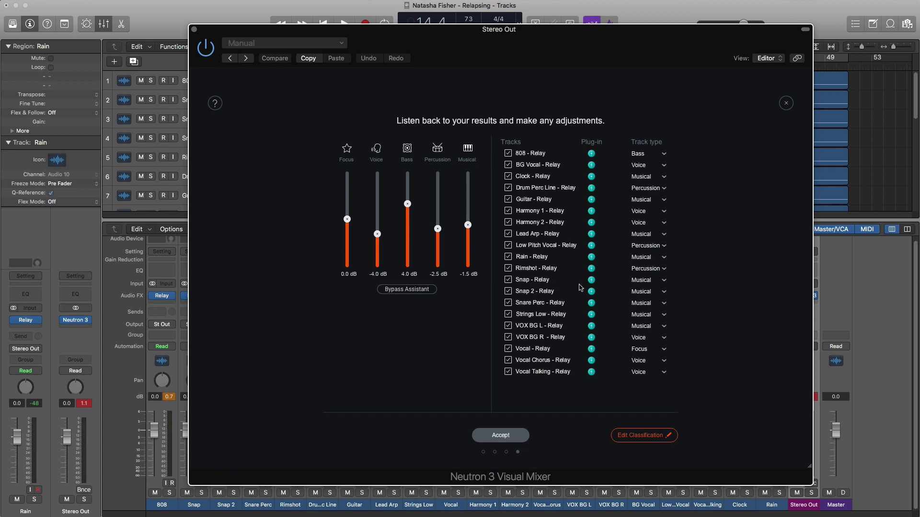
left_click(655, 291)
left_click(644, 325)
left_click(645, 291)
left_click(642, 337)
left_click(647, 307)
left_click(650, 349)
left_click(637, 327)
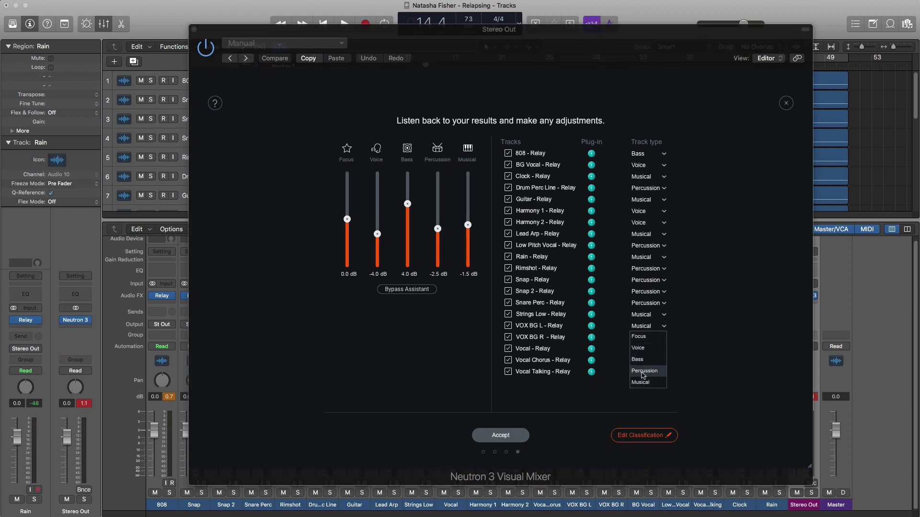
left_click(645, 352)
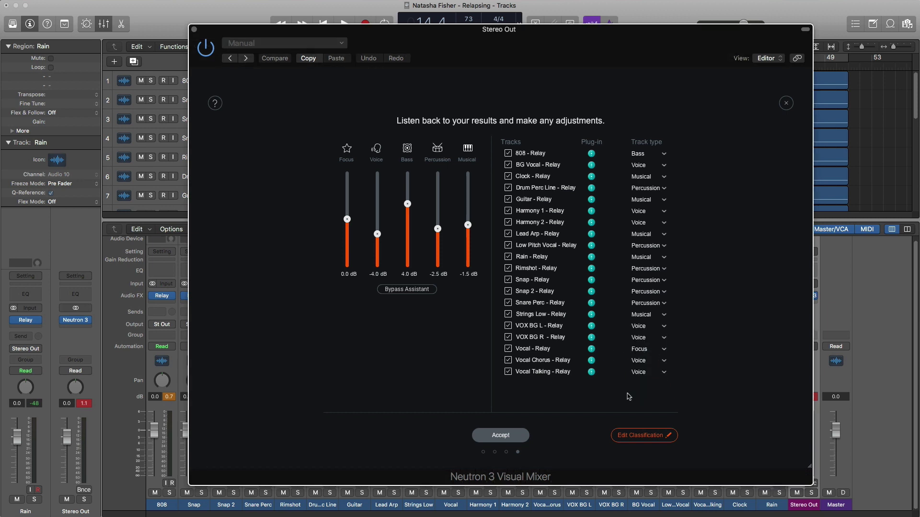
left_click(638, 435)
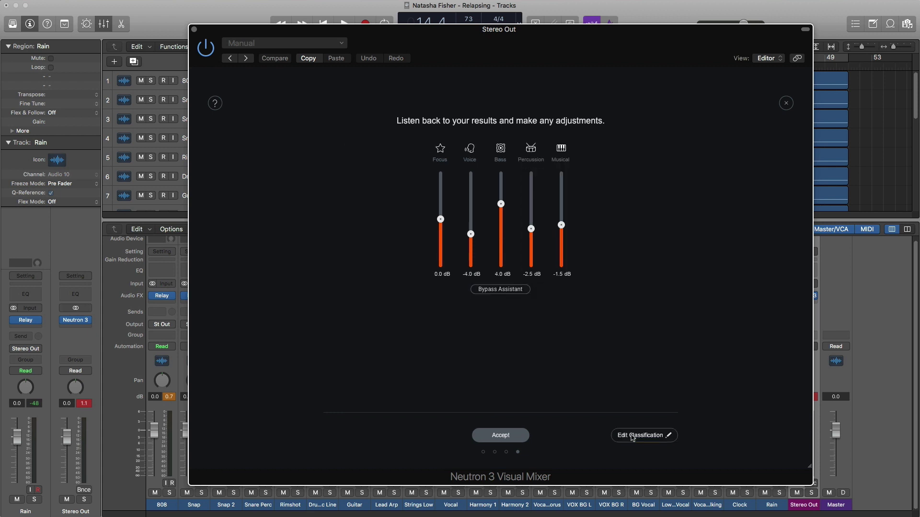
Accept the Mix Assistant results and save the current Visual Mixer settings in the first snapshot slot, A.
left_click(500, 436)
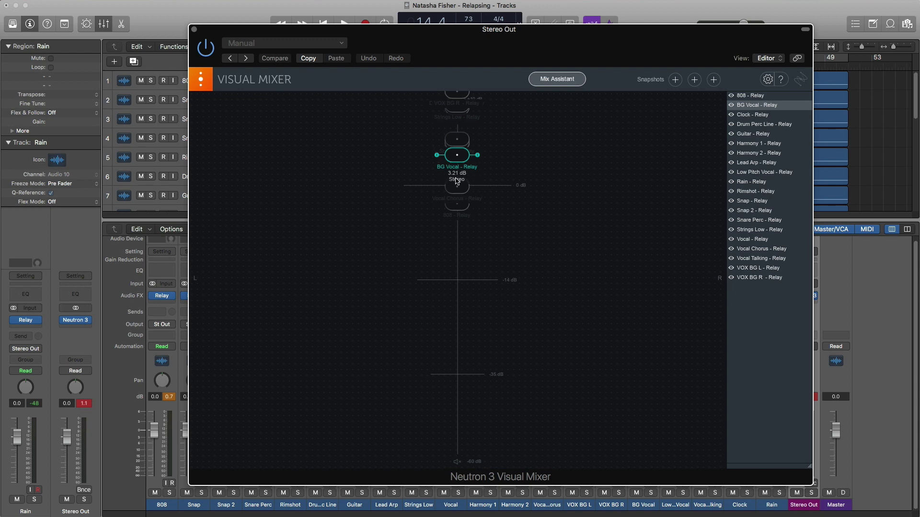
key("space")
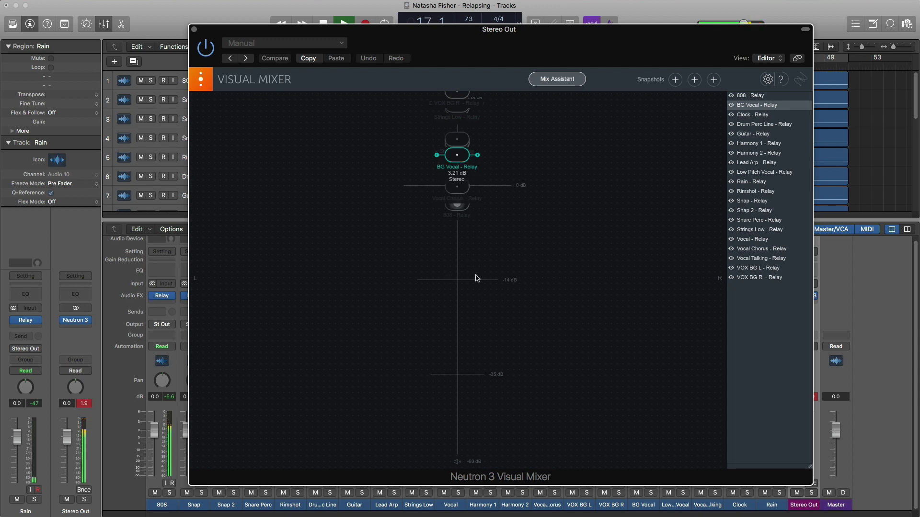
key("space")
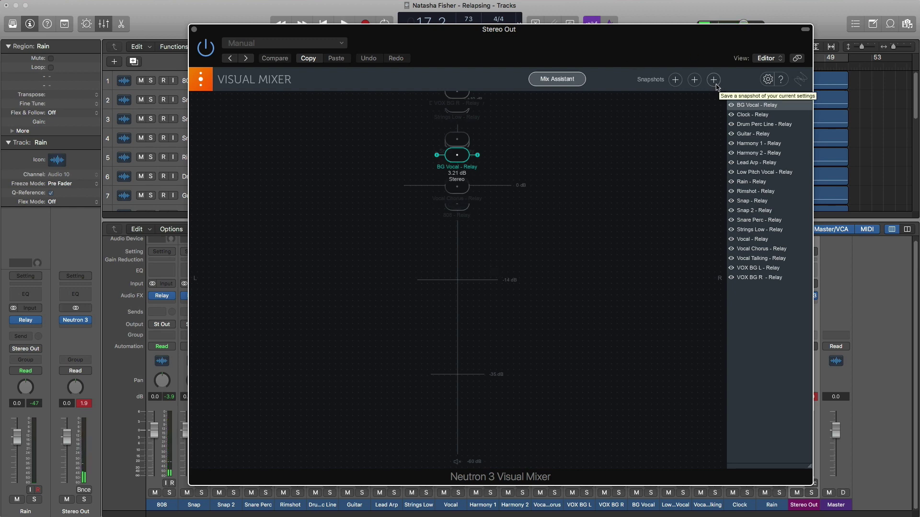
left_click(676, 80)
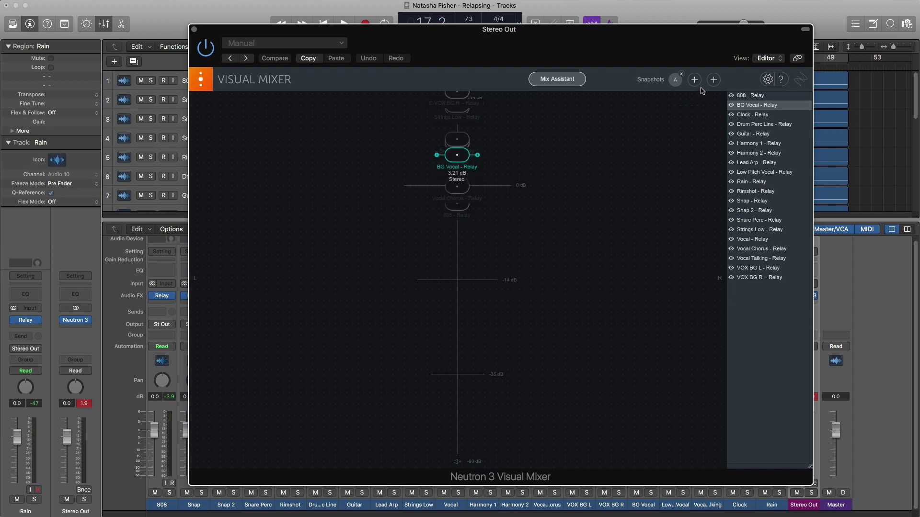
Play the song and try a slight change to the stereo width of the Vocal - Relay node.
key("space")
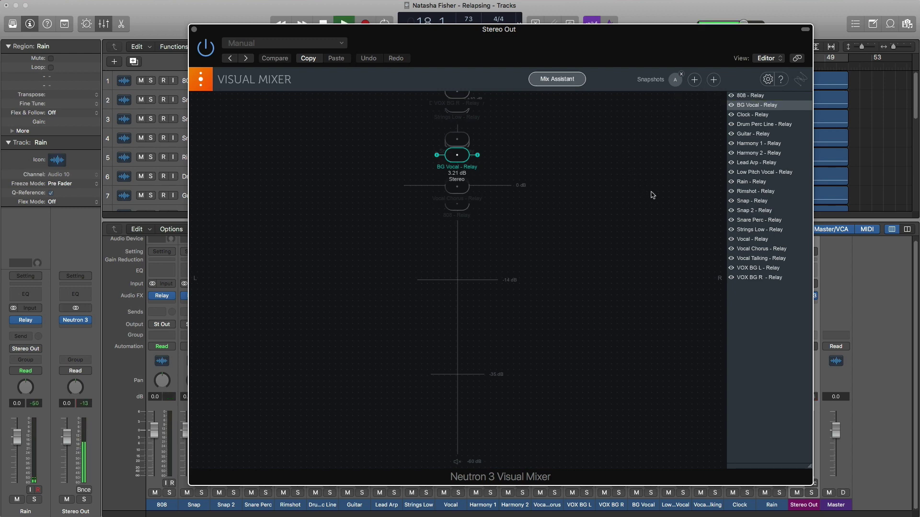
key("space")
left_click(755, 240)
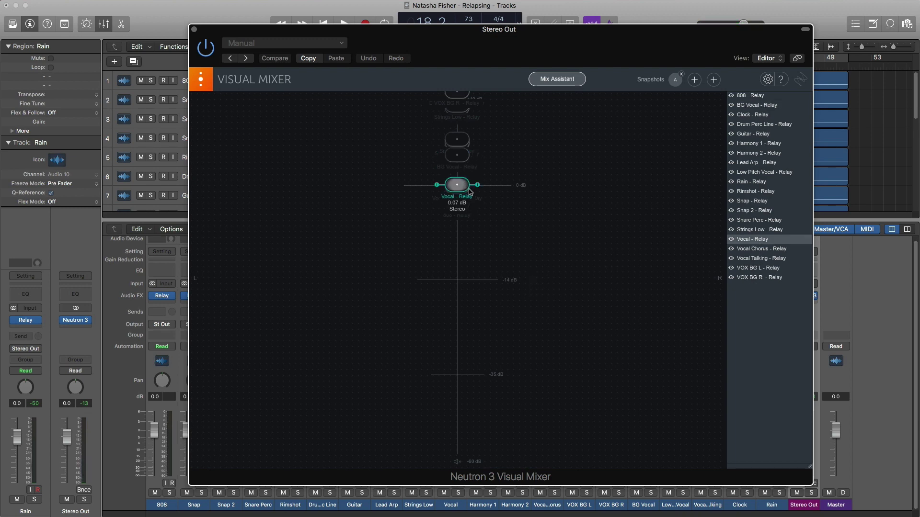
key("space")
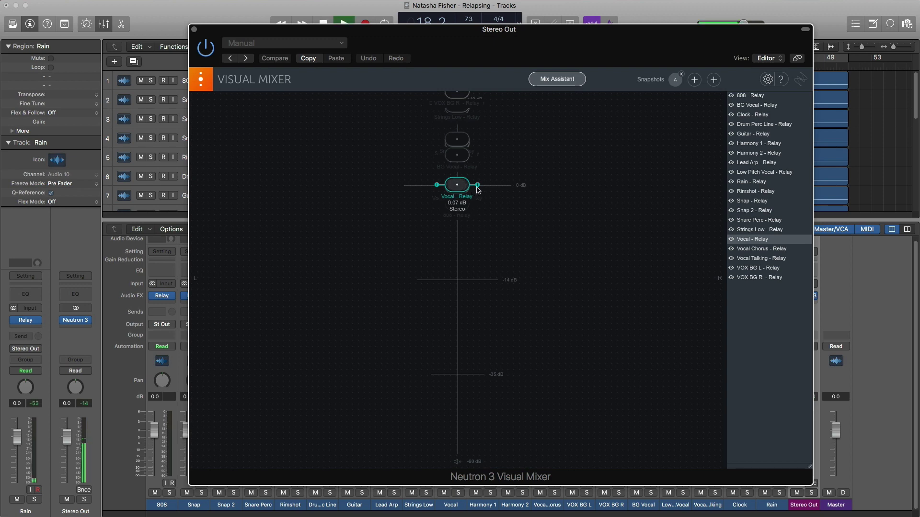
left_click_drag(477, 190, 481, 190)
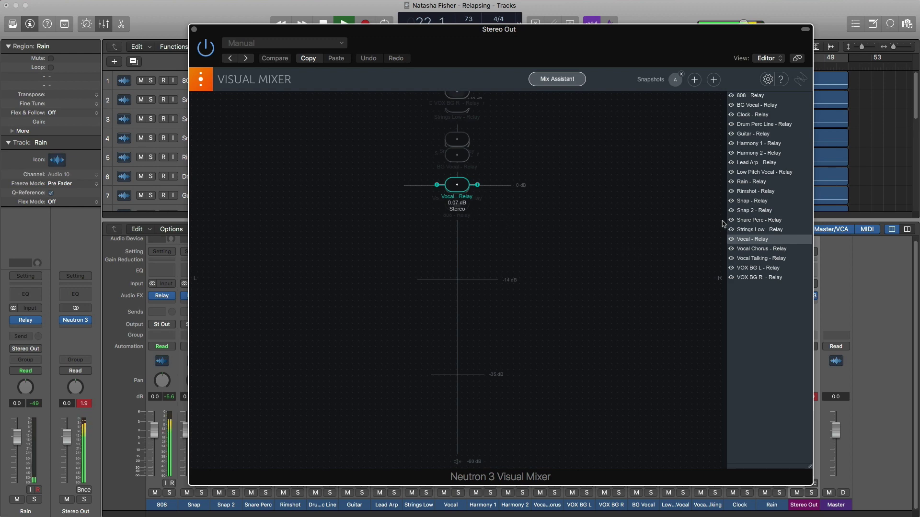
Lower the Lead Arp - Relay node to 8.23 dB while listening, and stop playback.
left_click(756, 164)
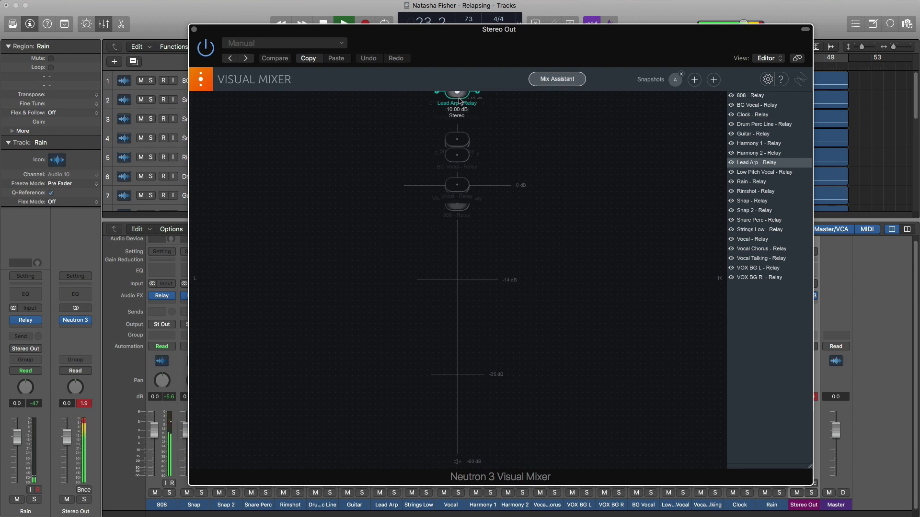
left_click_drag(459, 100, 459, 113)
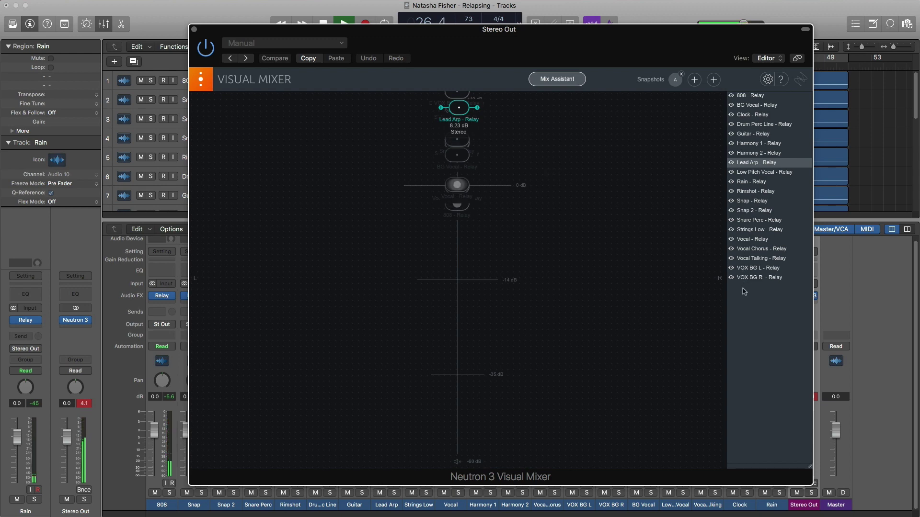
key("space")
Lower the Strings Low - Relay node to -1.69 dB, widen its stereo width slightly, and resume playback.
left_click(744, 230)
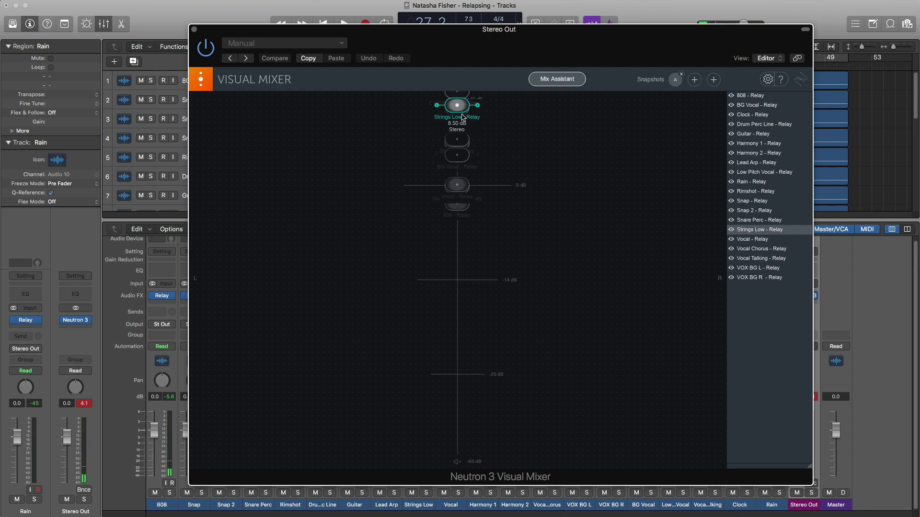
left_click_drag(462, 114, 456, 201)
key("space")
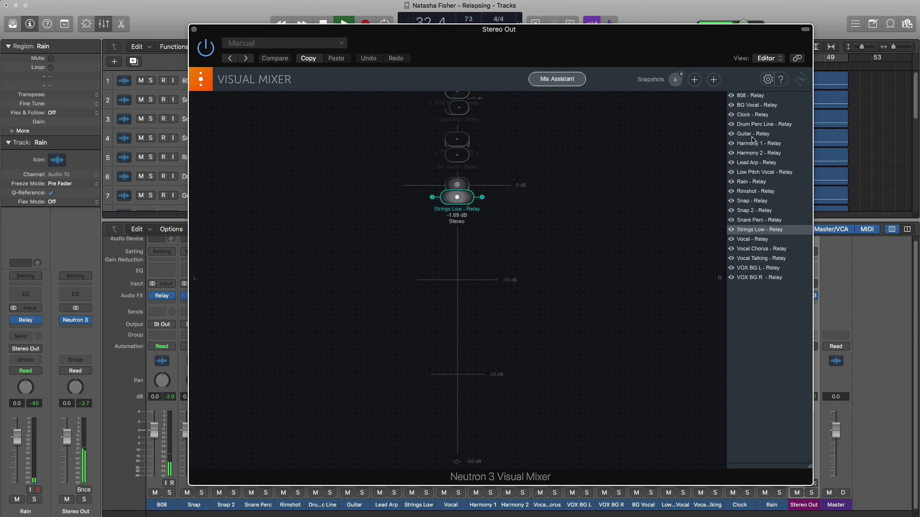
Lower the Guitar - Relay node to 3.00 dB and bring the Rimshot - Relay node down slightly from 10 dB.
left_click(753, 135)
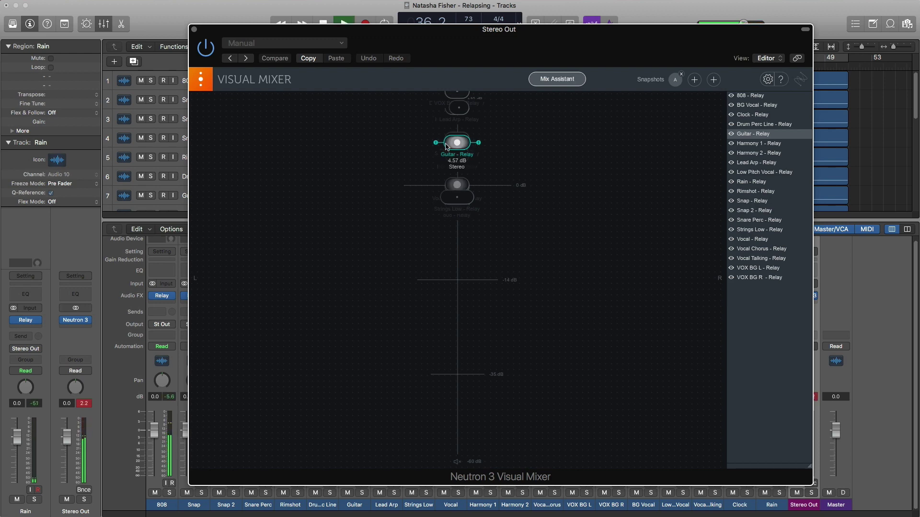
left_click_drag(446, 146, 456, 161)
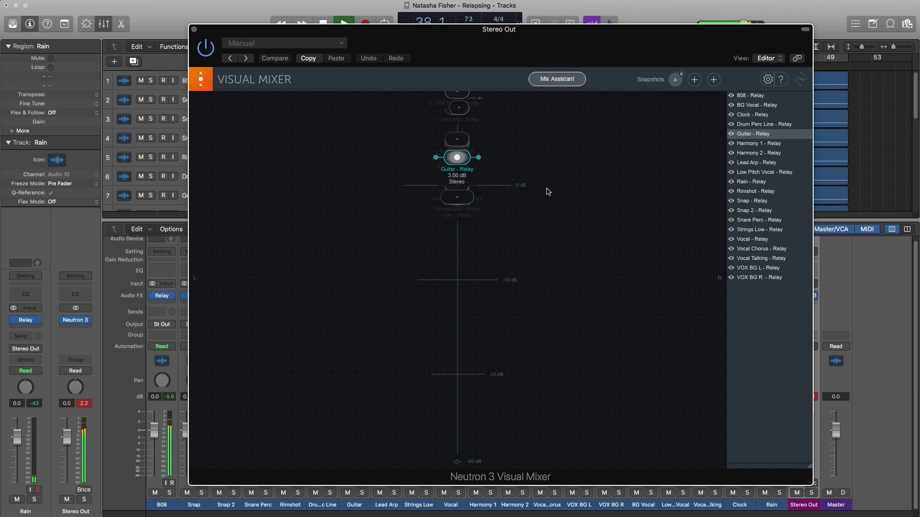
left_click(746, 192)
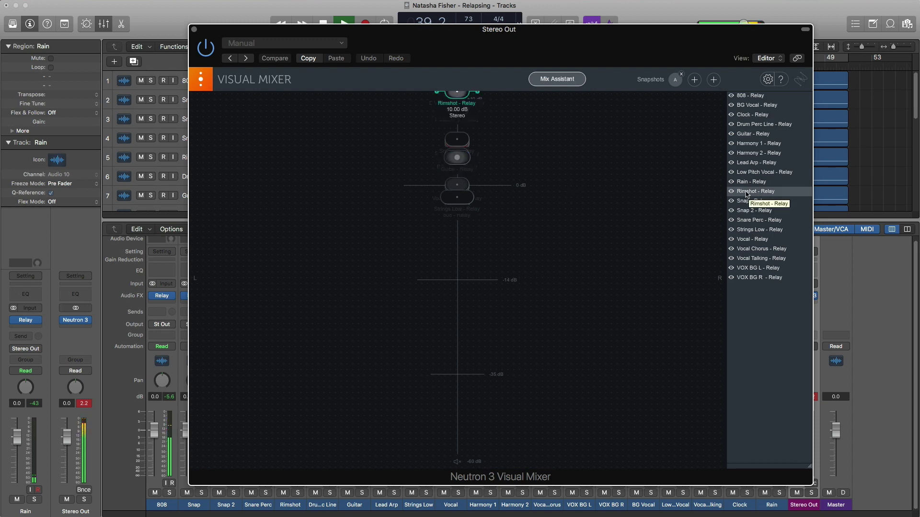
Pan VOX BG R to the right and VOX BG L to the left, lowering both, with VOX BG L at 2.60 dB.
left_click_drag(458, 97, 616, 167)
left_click(462, 98)
left_click(761, 270)
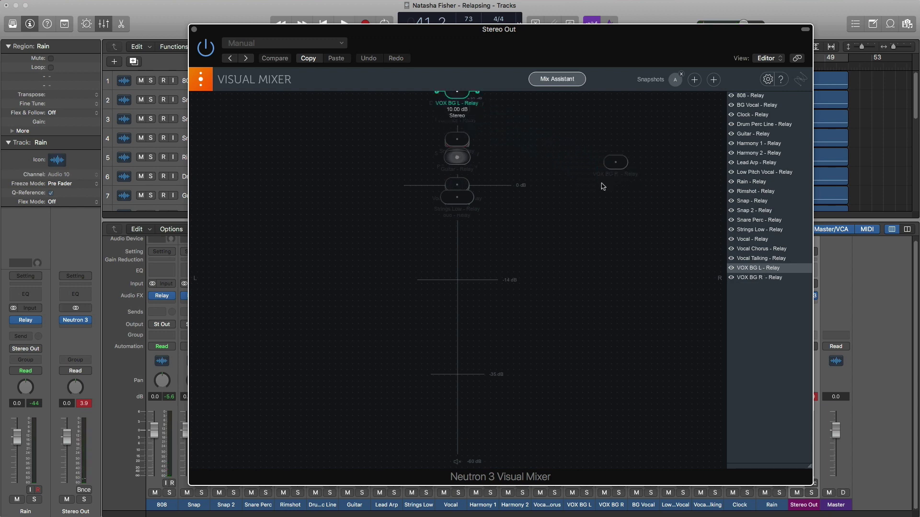
left_click_drag(459, 99, 321, 166)
key("space")
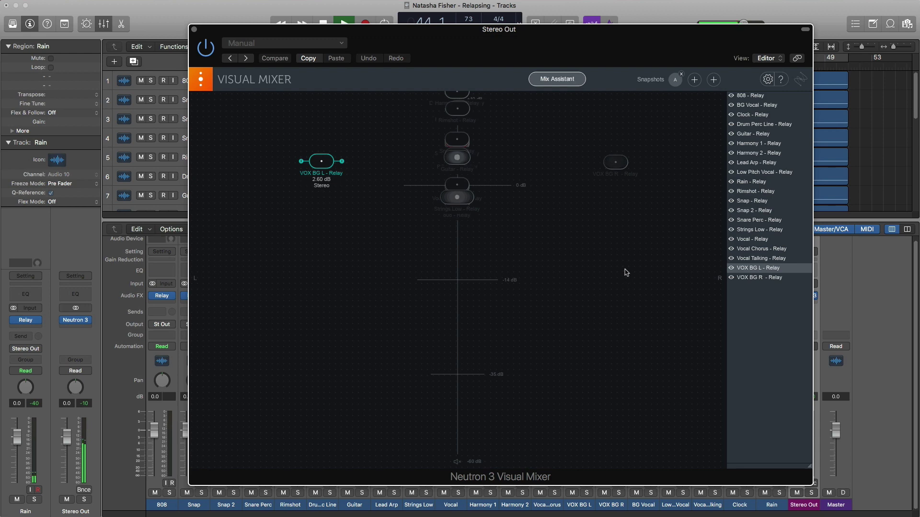
Widen the Vocal Chorus - Relay node's stereo width slightly and listen to the section.
left_click(756, 249)
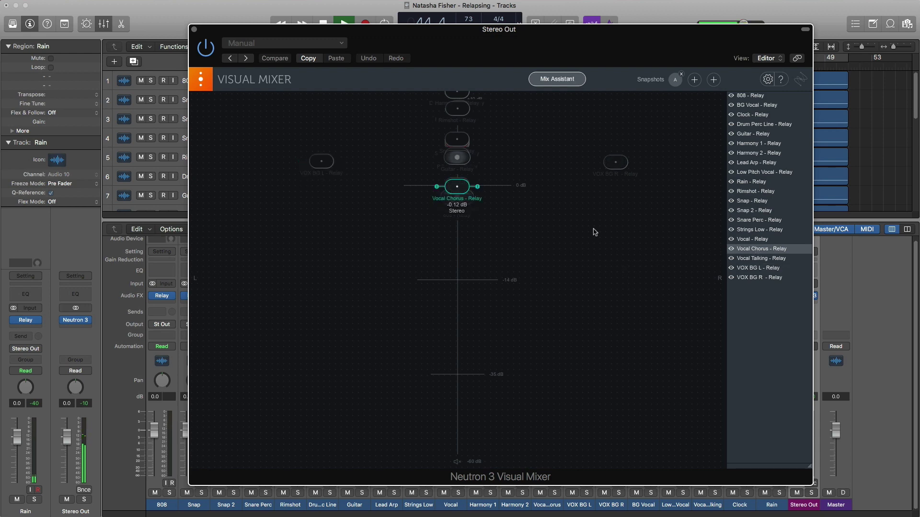
key("space")
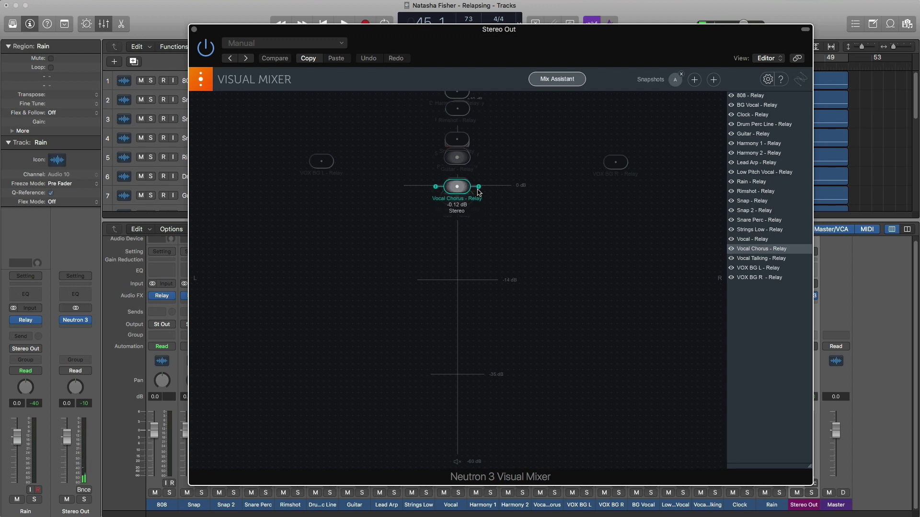
key("space")
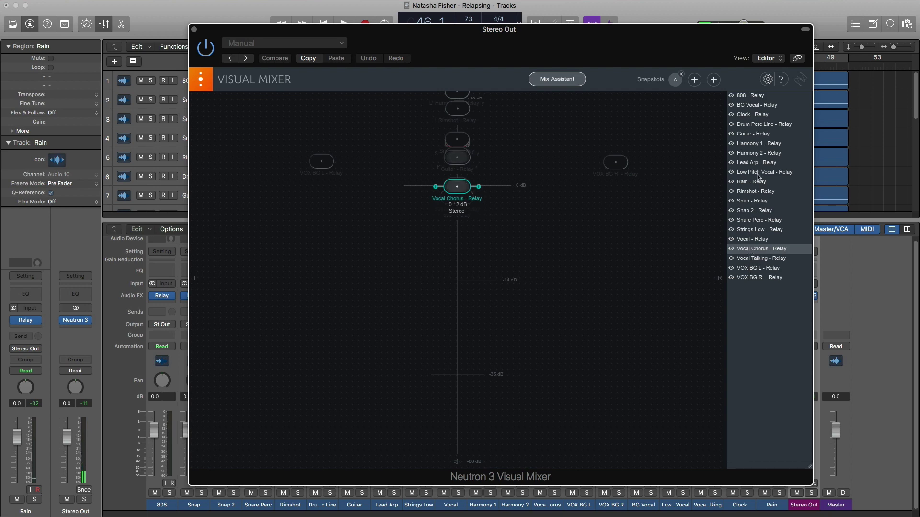
Lower the Low Pitch Vocal - Relay node to -7.43 dB while listening to its section, and stop playback.
left_click_drag(460, 104, 456, 222)
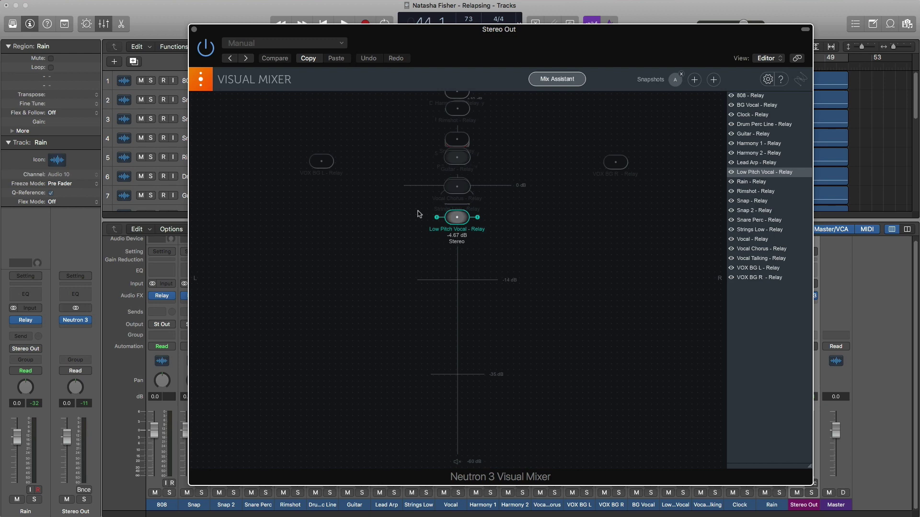
key("space")
left_click_drag(458, 221, 456, 237)
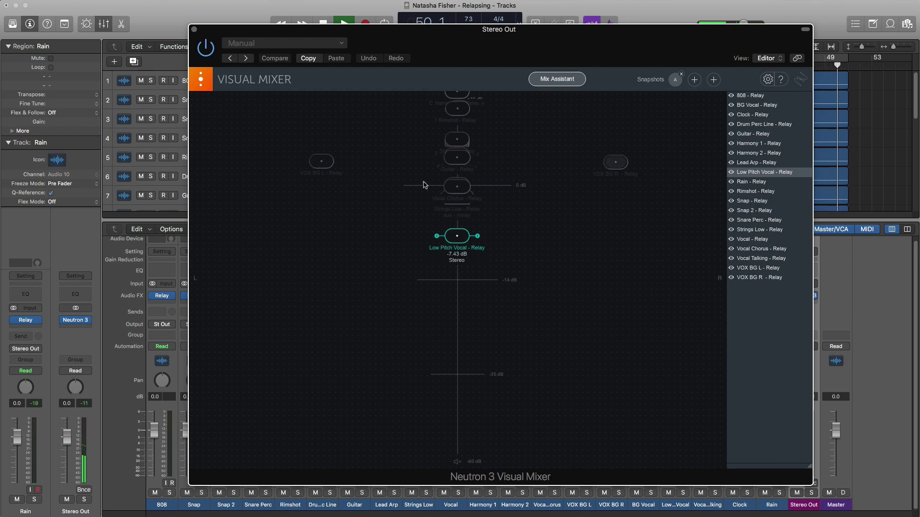
key("space")
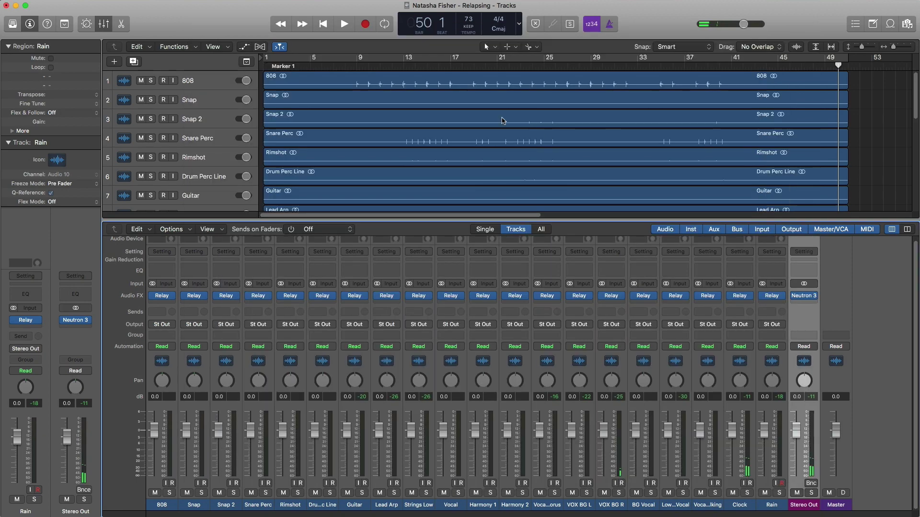
Close the Visual Mixer window and the mixer pane, and loop bars 21 to 25 during playback.
left_click(194, 29)
left_click_drag(458, 61, 497, 61)
key("space")
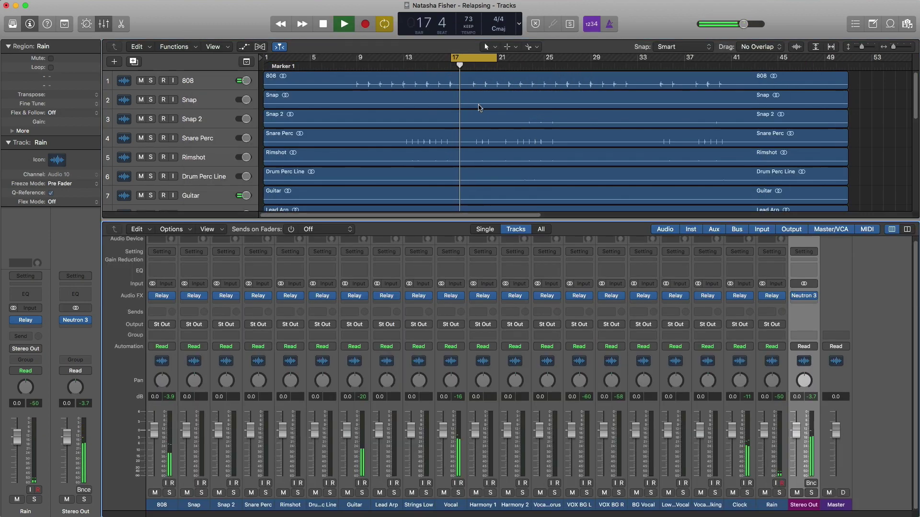
key("x")
left_click_drag(479, 60, 525, 60)
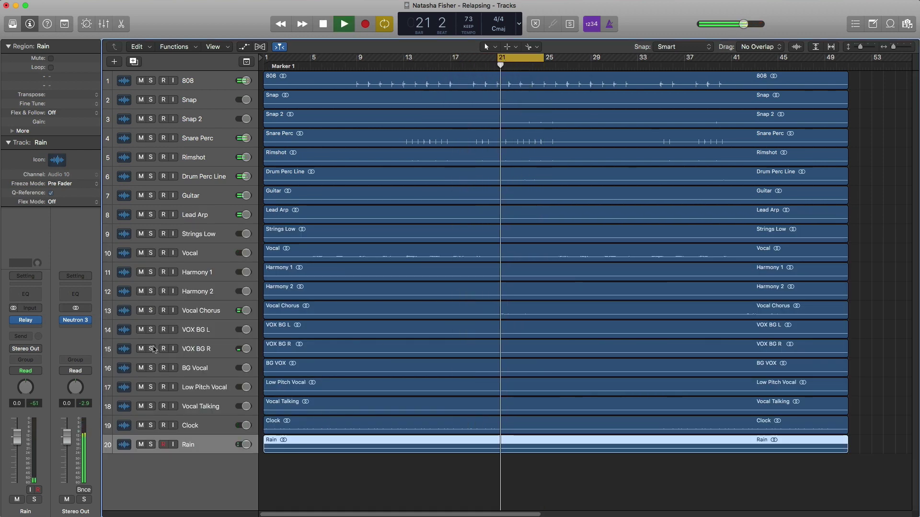
Reopen Visual Mixer on the Stereo Out and move Drum Perc Line - Relay to 3.51 dB, panned slightly right.
left_click(76, 321)
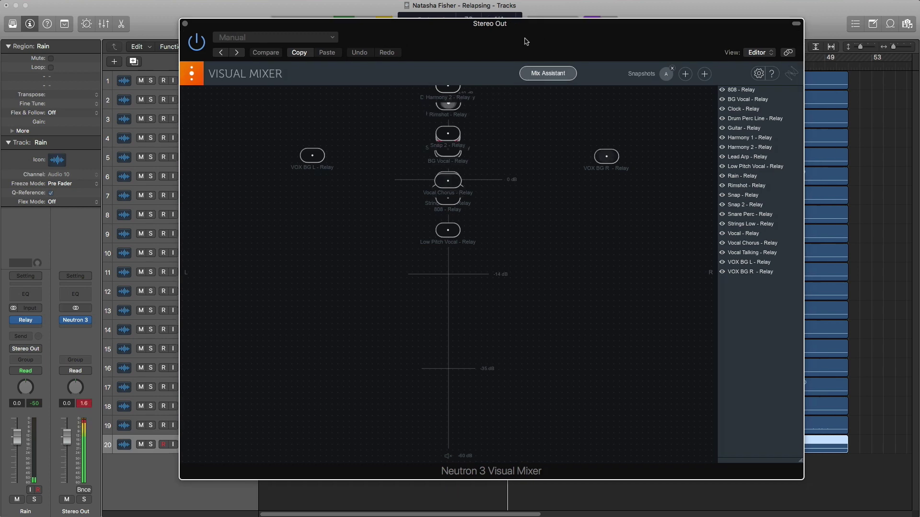
left_click_drag(526, 41, 498, 39)
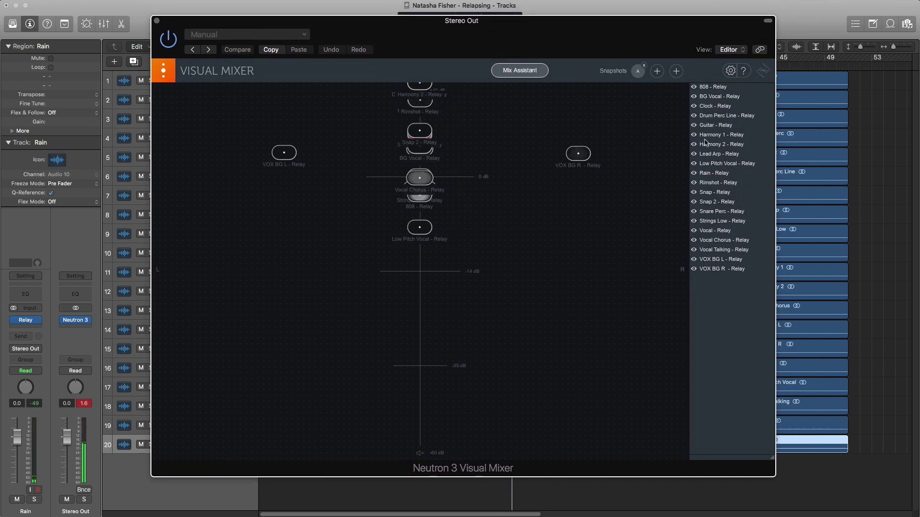
left_click(715, 116)
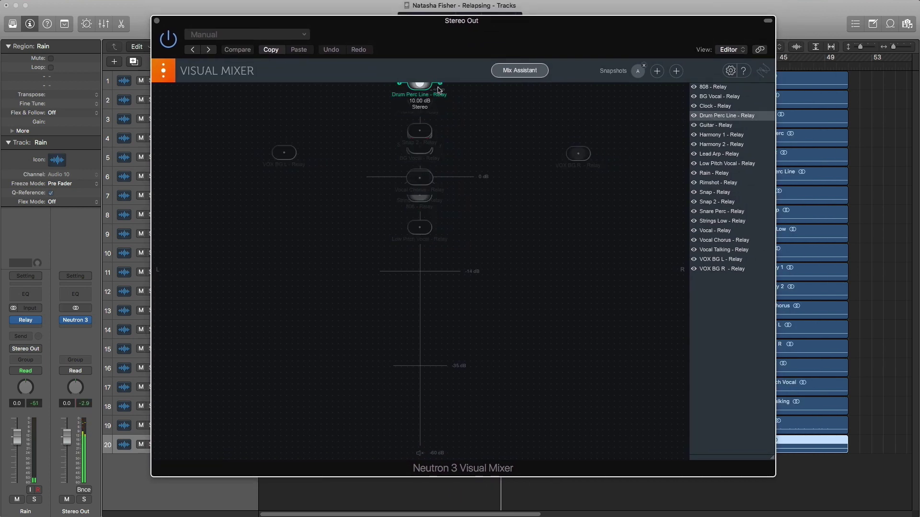
left_click_drag(420, 88, 460, 150)
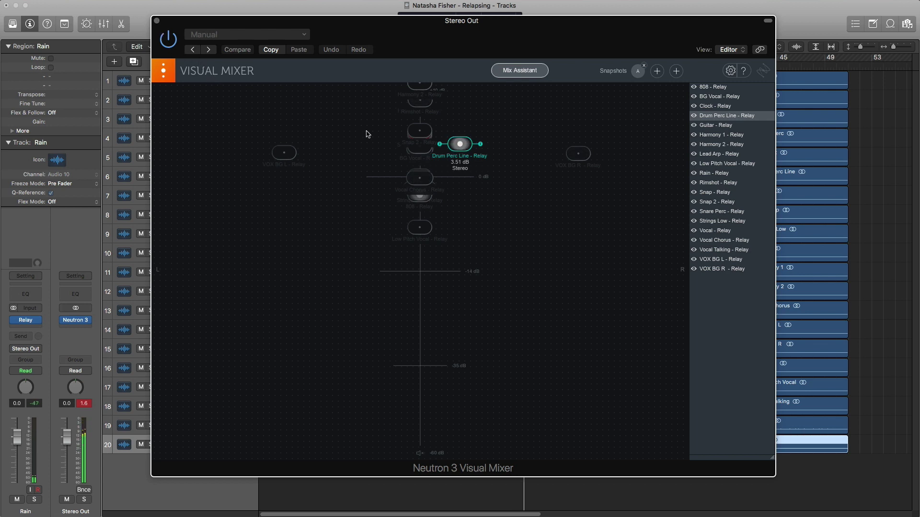
Store the adjusted mix as snapshot B and compare it with snapshot A during playback, ending on B.
left_click(656, 72)
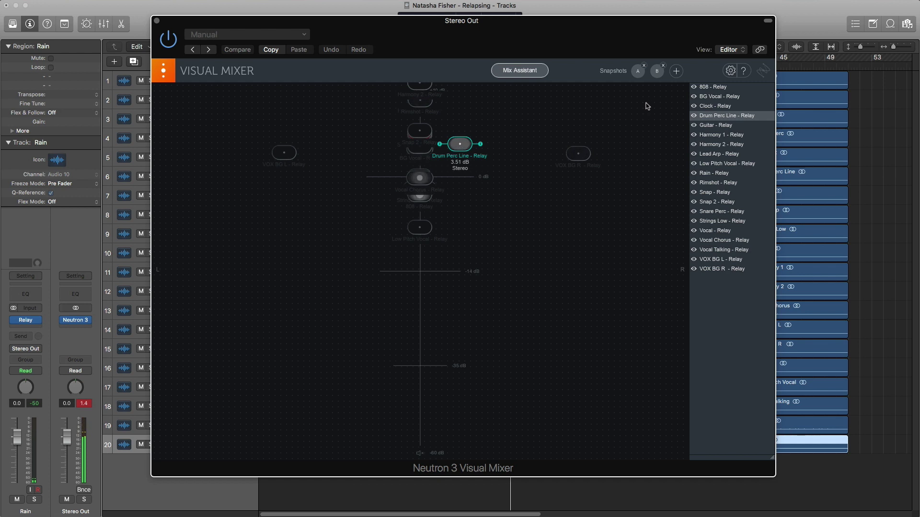
left_click(637, 72)
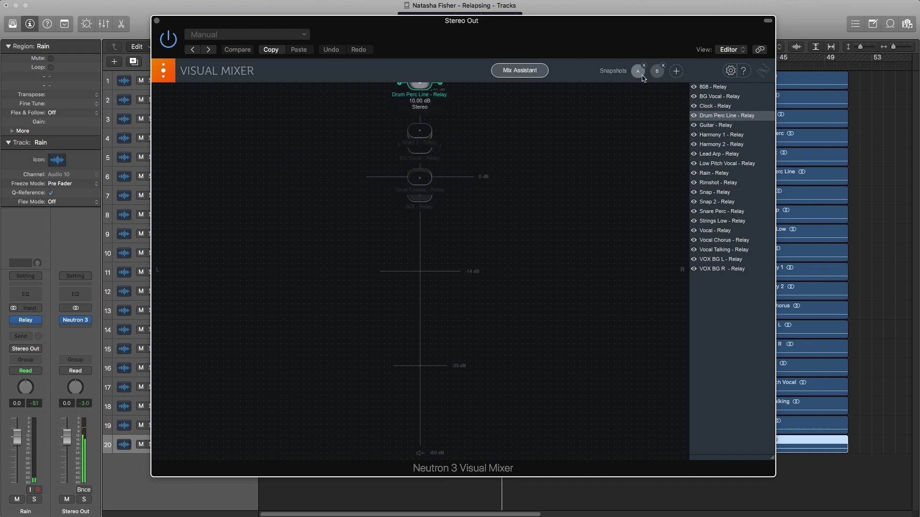
left_click(657, 76)
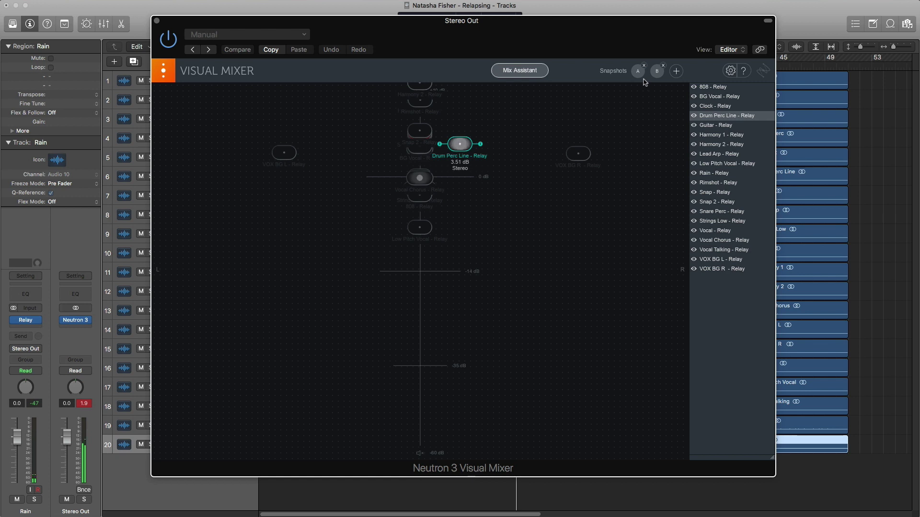
left_click(645, 77)
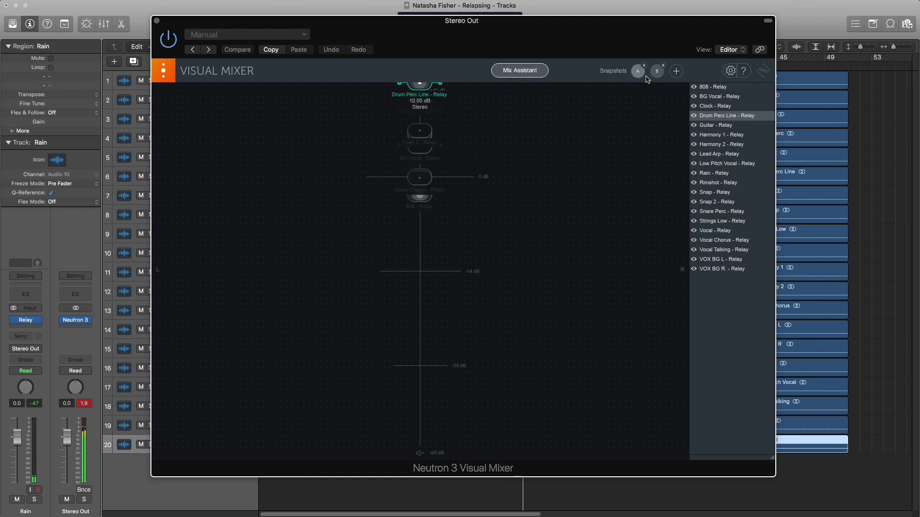
left_click(656, 75)
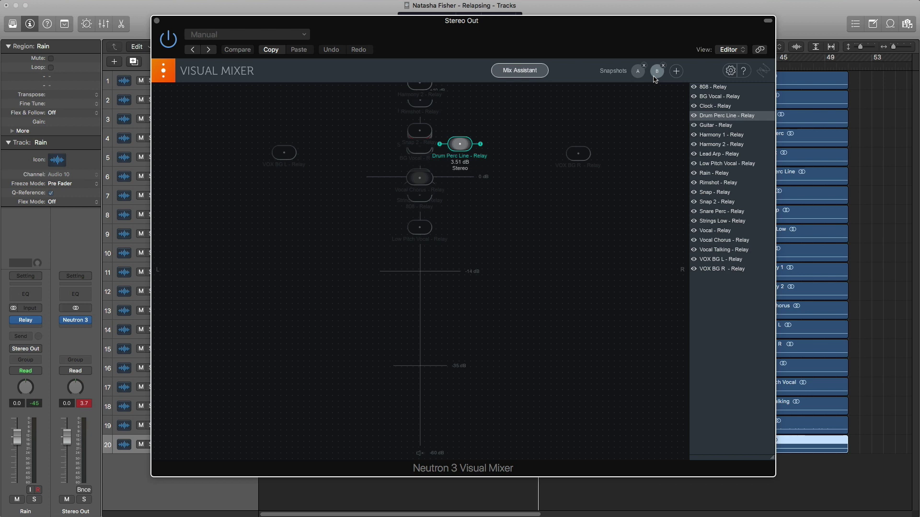
Show the mixer, close Visual Mixer, and insert a stereo Neutron 3 after Relay on the 808 channel.
key("x")
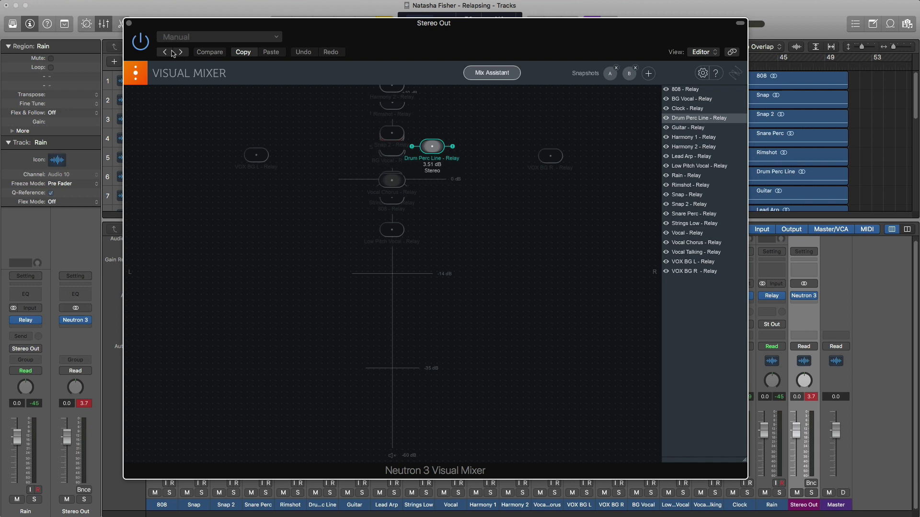
left_click(129, 23)
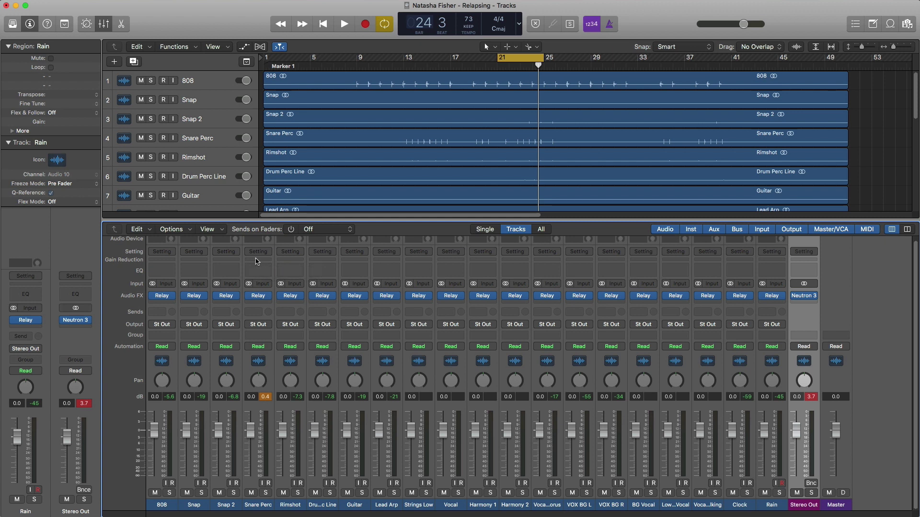
left_click(163, 304)
mouse_move(187, 332)
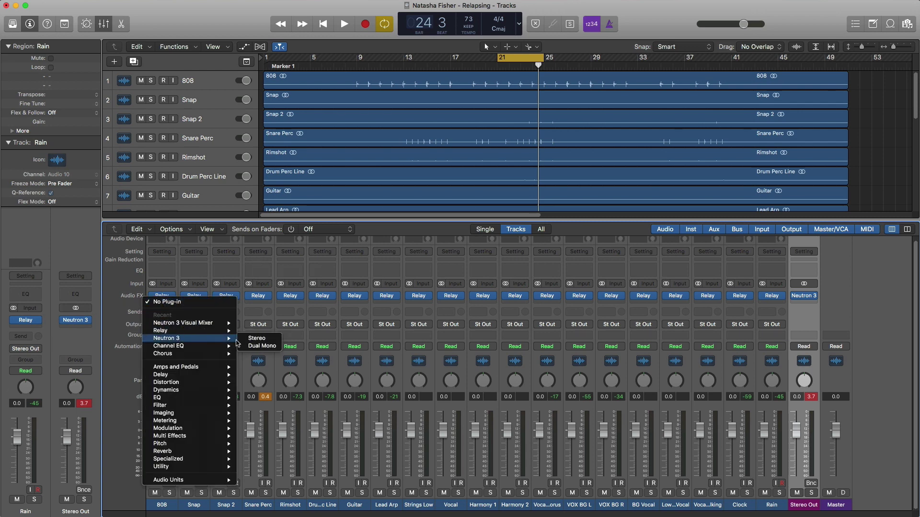
left_click(253, 339)
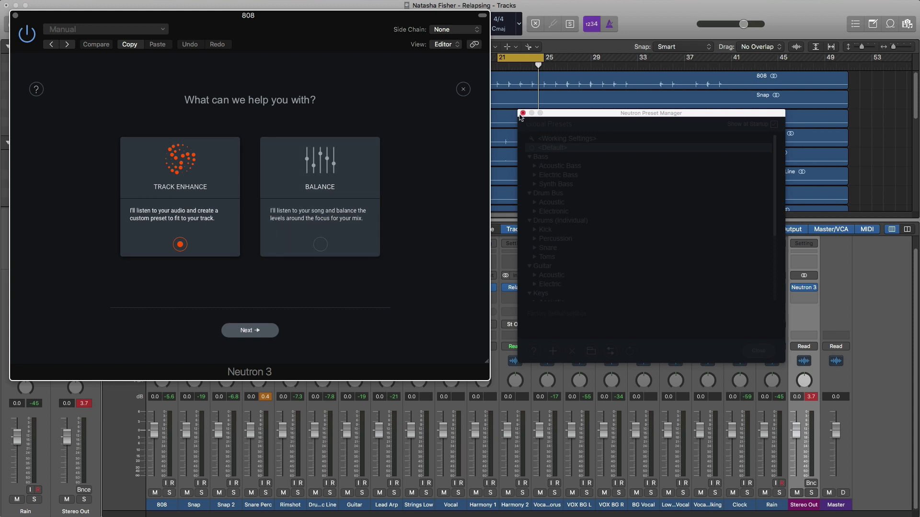
Dismiss the assistant prompt and preset manager of the 808's Neutron 3, and close the plug-in window.
left_click(463, 91)
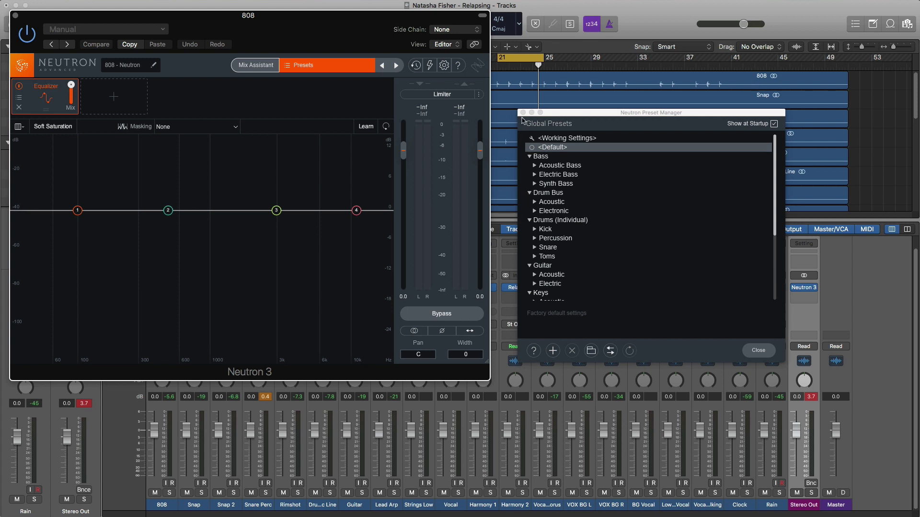
left_click(523, 112)
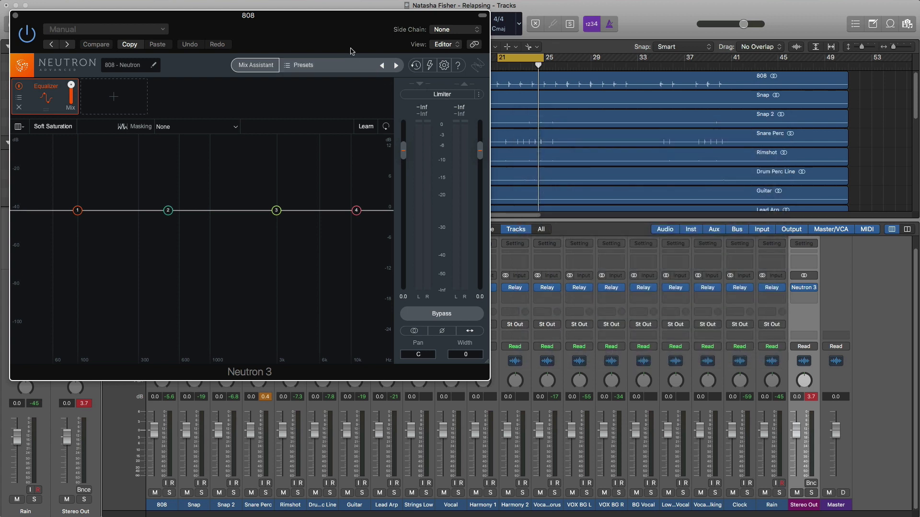
left_click_drag(356, 46, 515, 91)
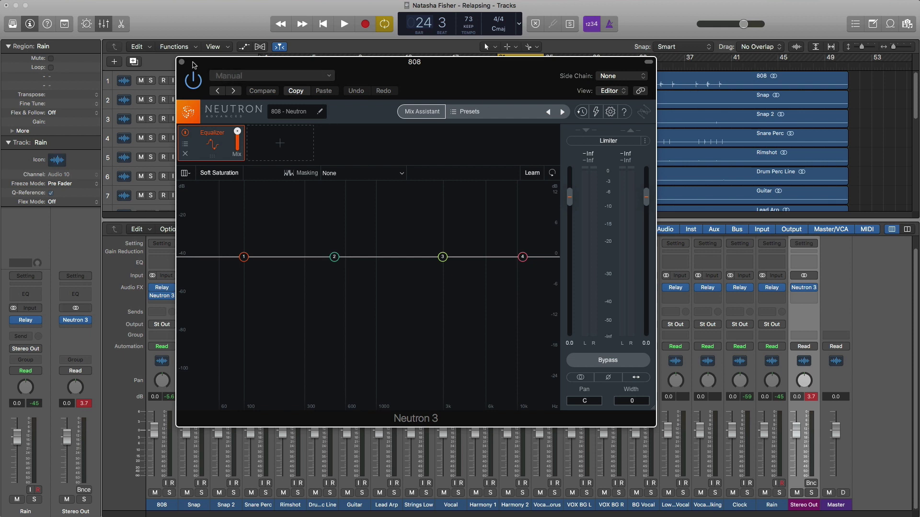
left_click_drag(241, 68, 270, 70)
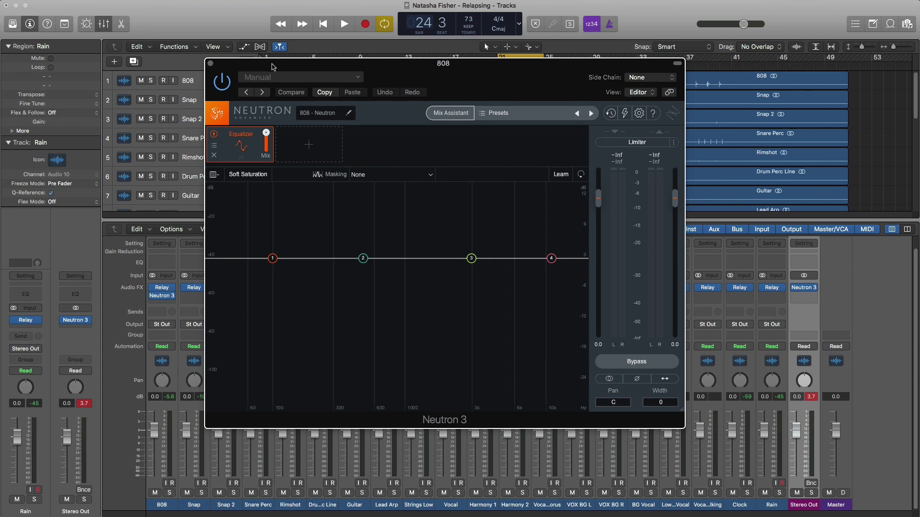
left_click(211, 63)
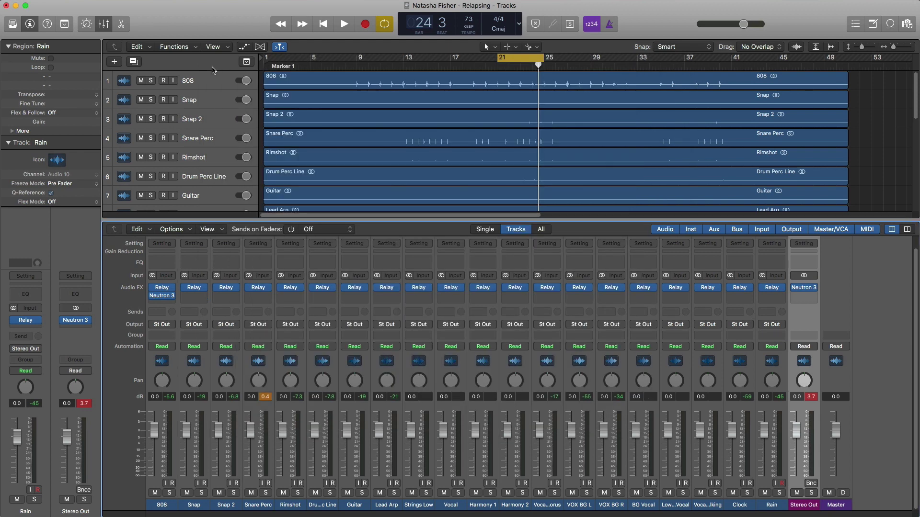
Hide the mixer and check the node list in the Stereo Out's Visual Mixer, closing its window when done.
key("x")
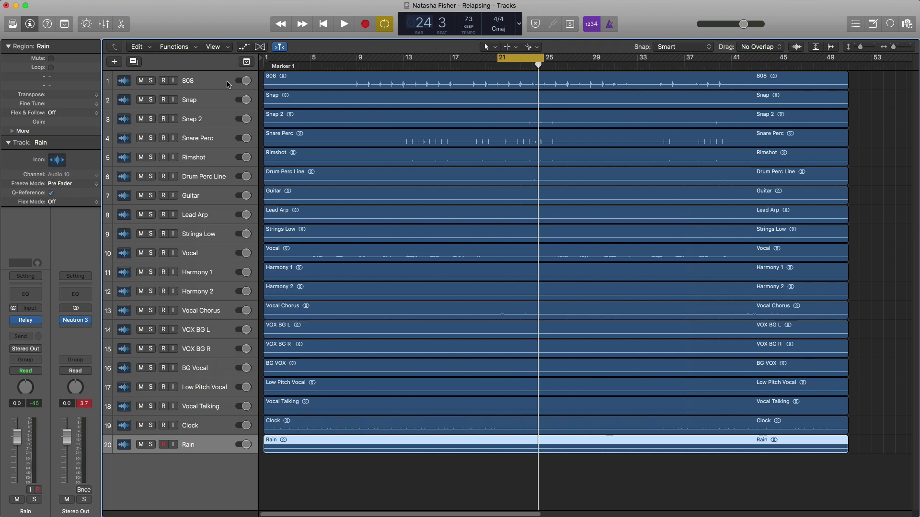
left_click(79, 322)
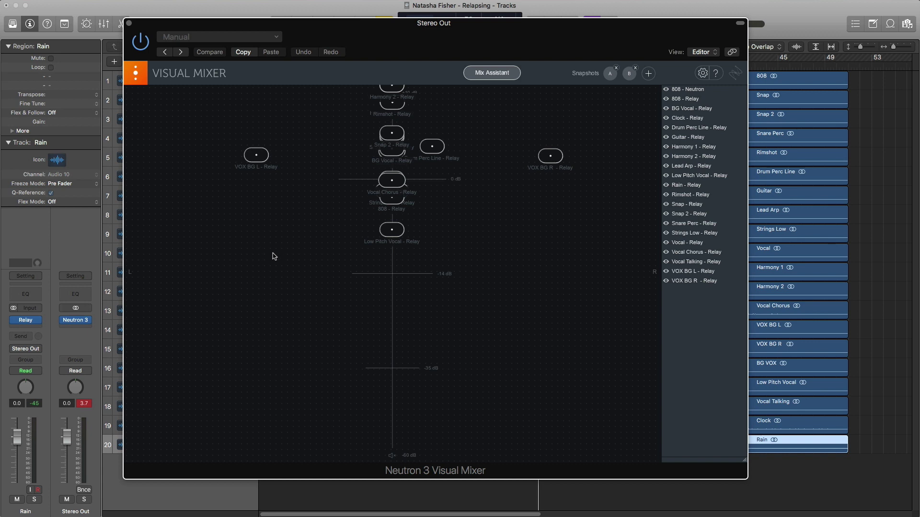
left_click(128, 23)
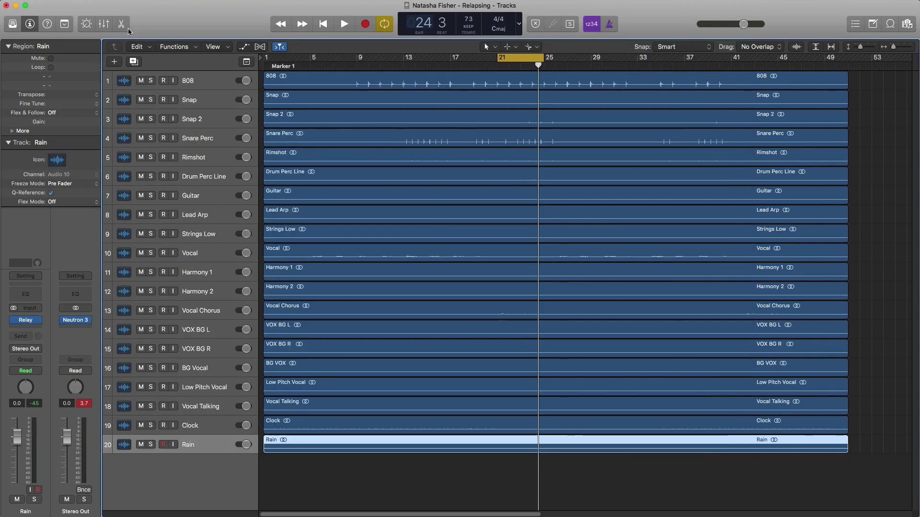